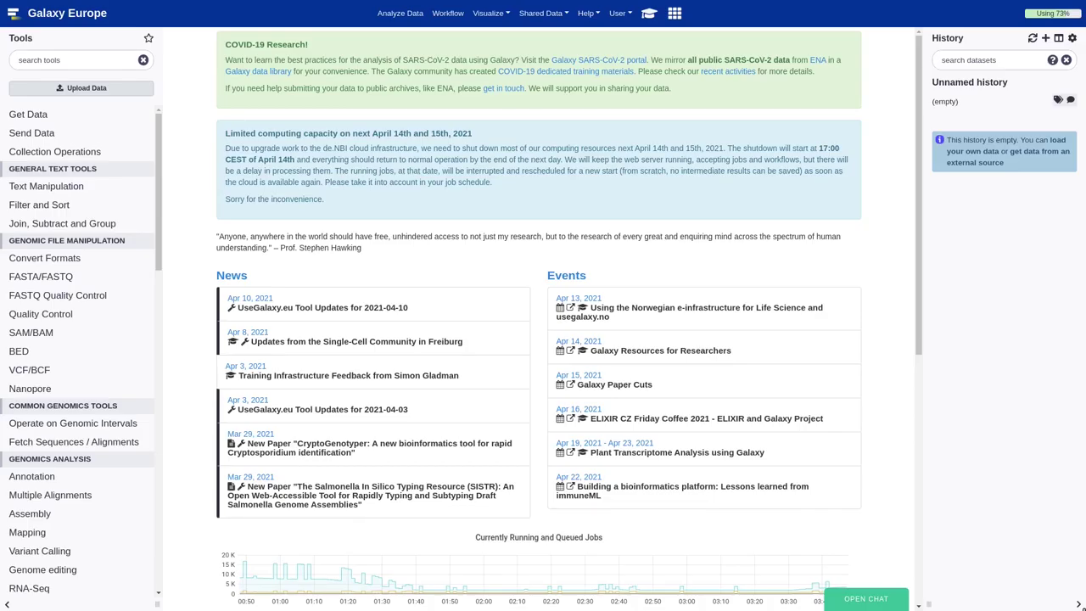
Step: Rename the history to 'Arabidopsis transcriptome analysis' and switch to the training tutorial
click(982, 82)
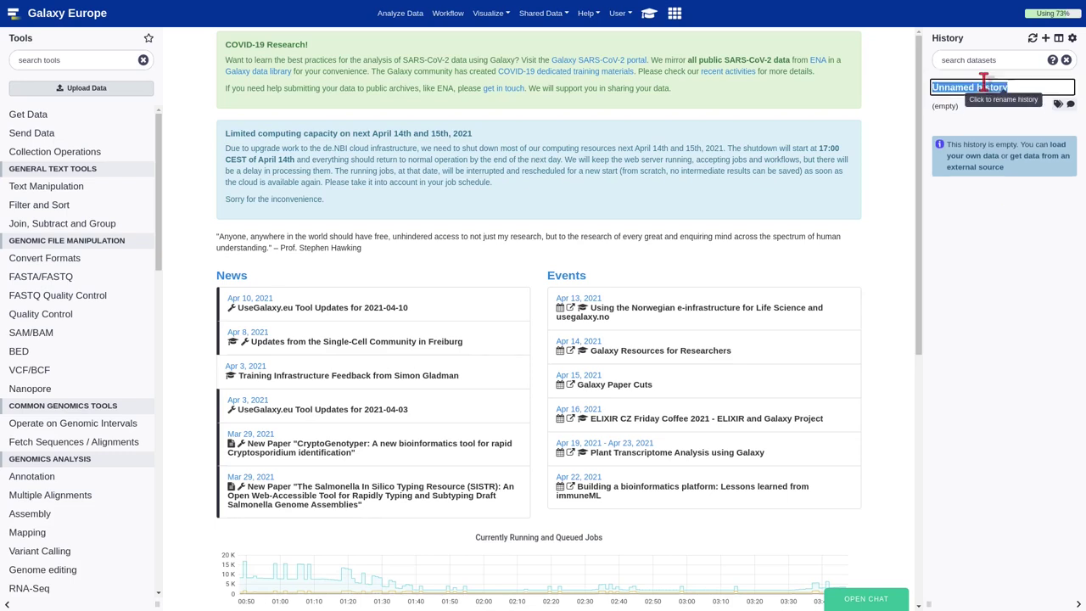
text(Ara)
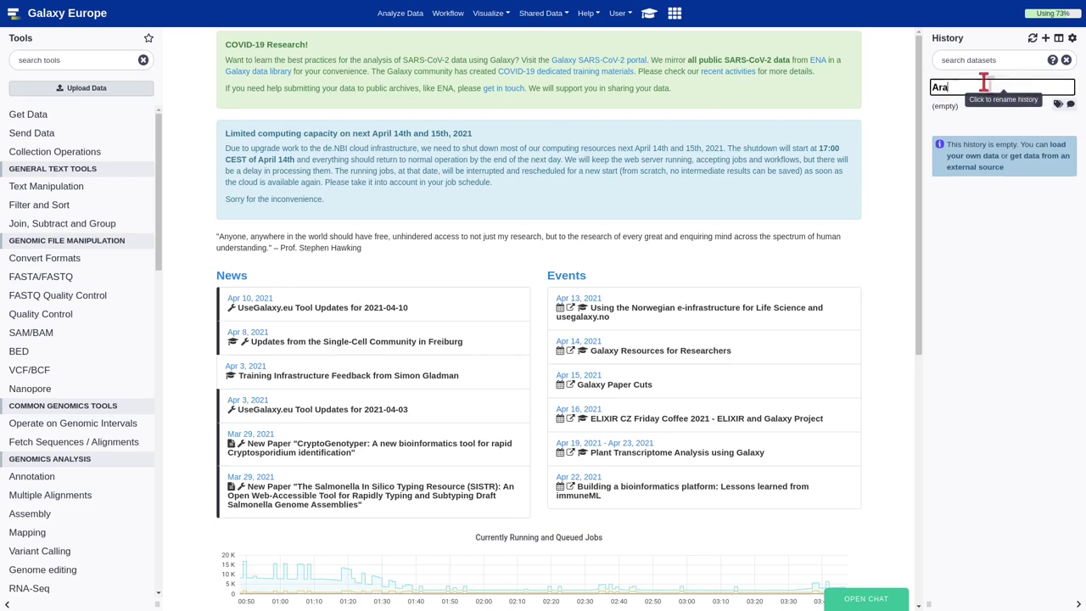
text(bidopsis transcriptome analysis)
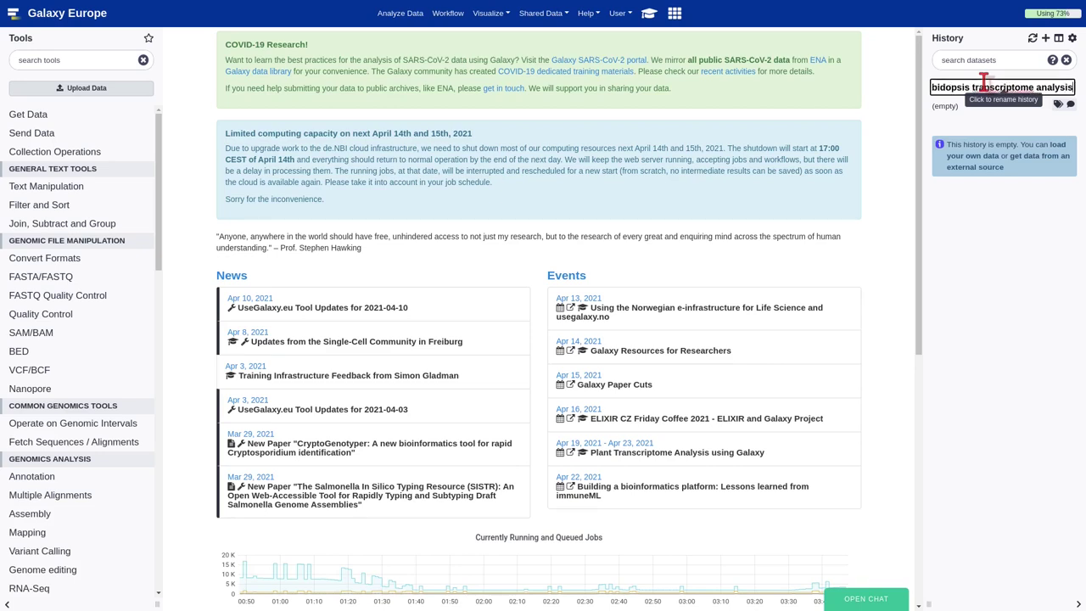
key(Return)
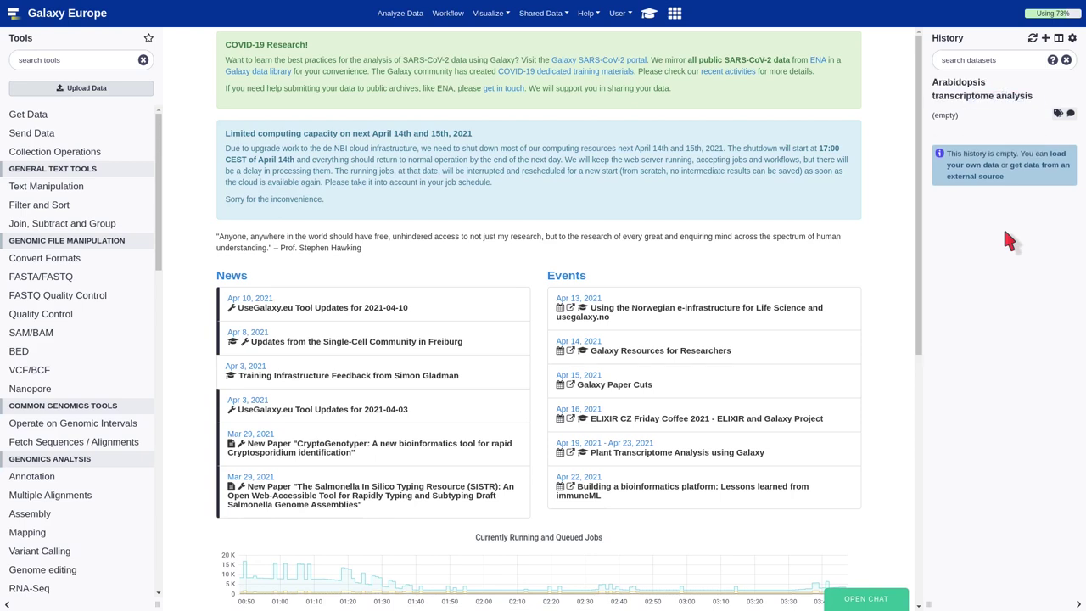
key(ctrl+Tab)
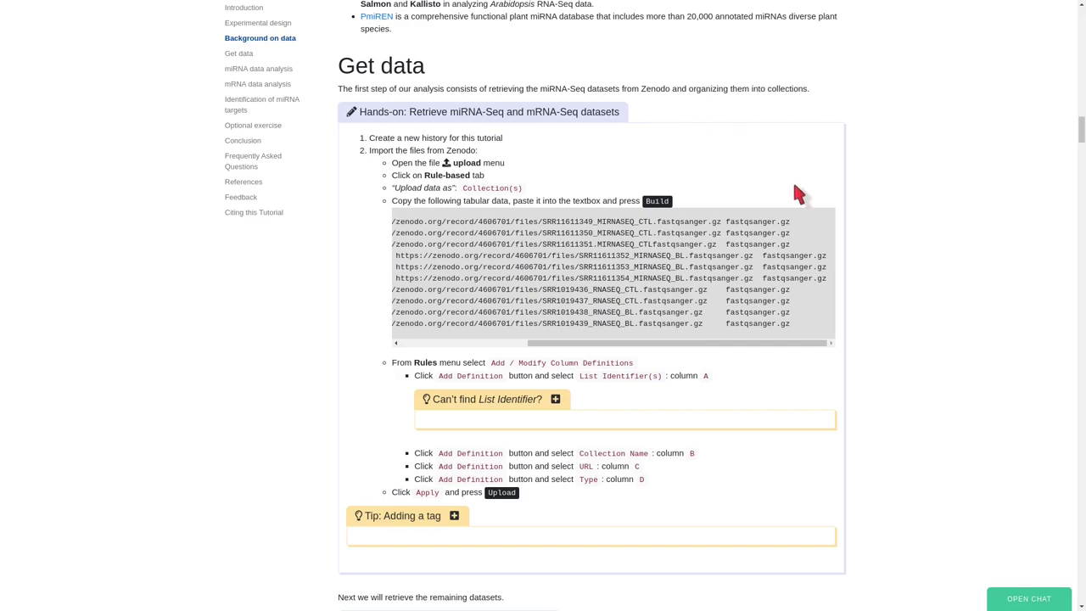
Step: Copy the tutorial's ten-line Zenodo miRNA/mRNA file table and return to Galaxy Europe
click(817, 219)
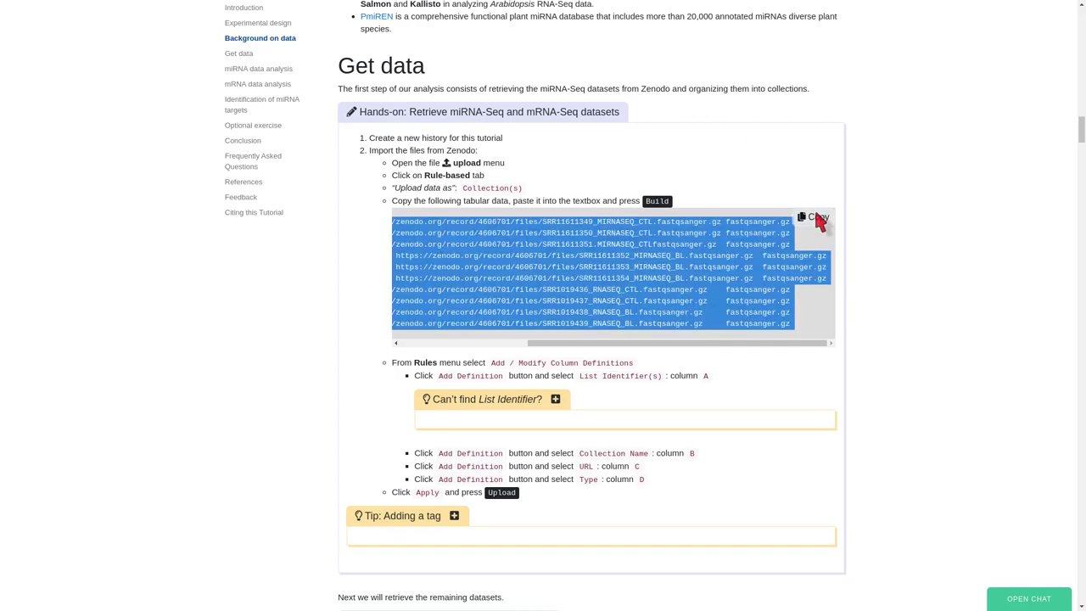
key(ctrl+Tab)
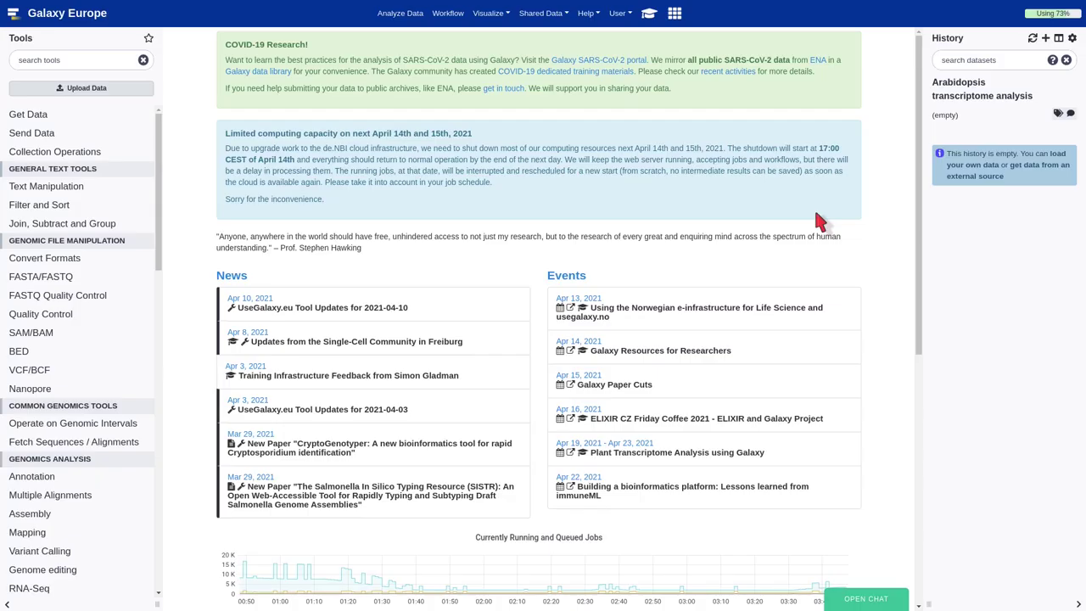
Step: Paste the ten-row SRR table into a Rule-based upload as Collection(s) and build the rules
click(85, 88)
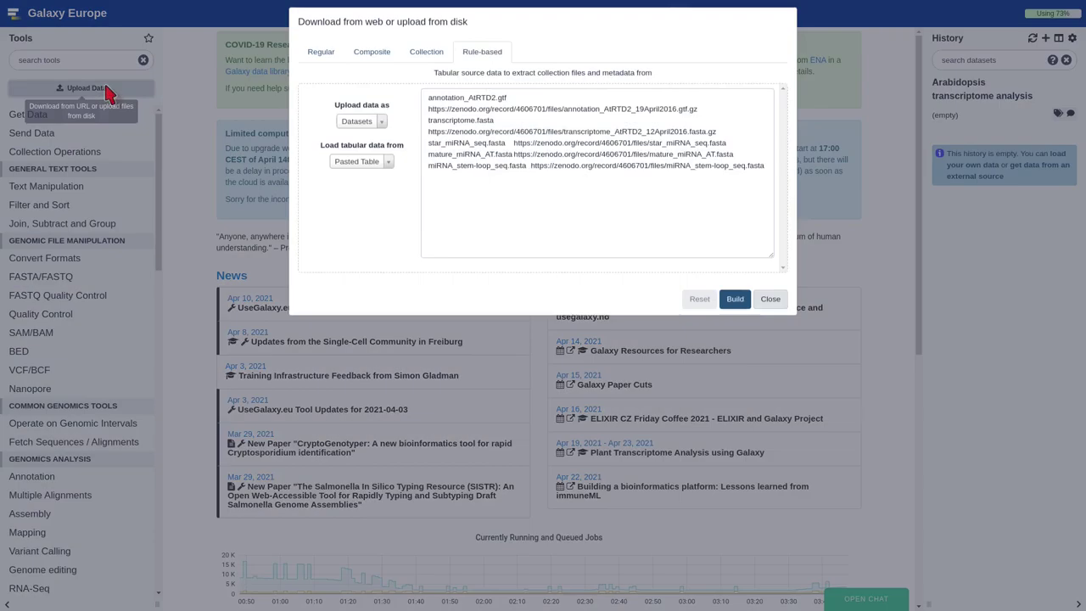
drag(553, 217, 378, 76)
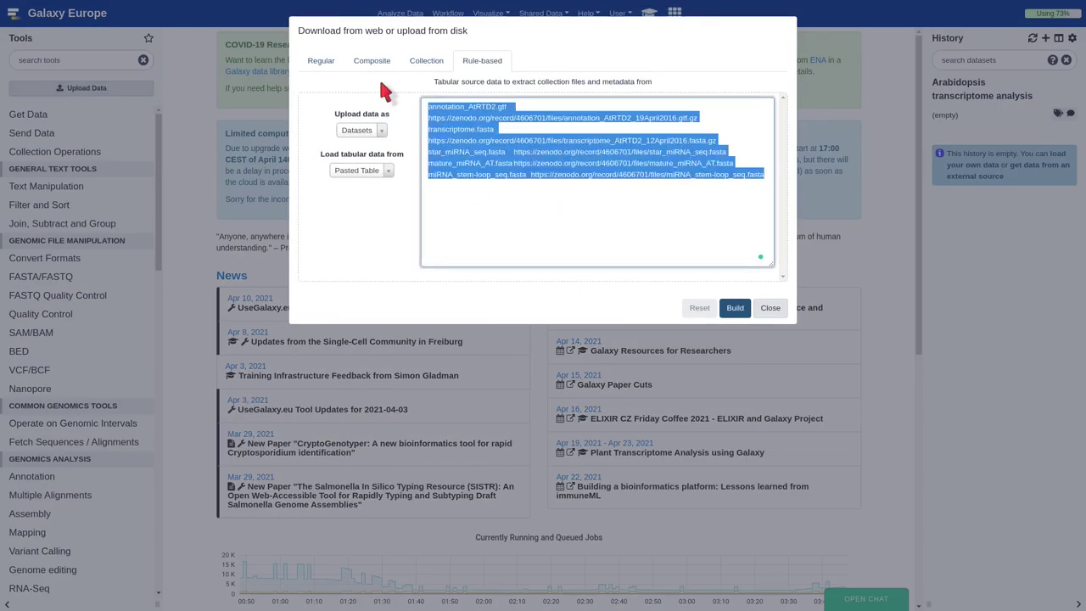
key(BackSpace)
click(381, 133)
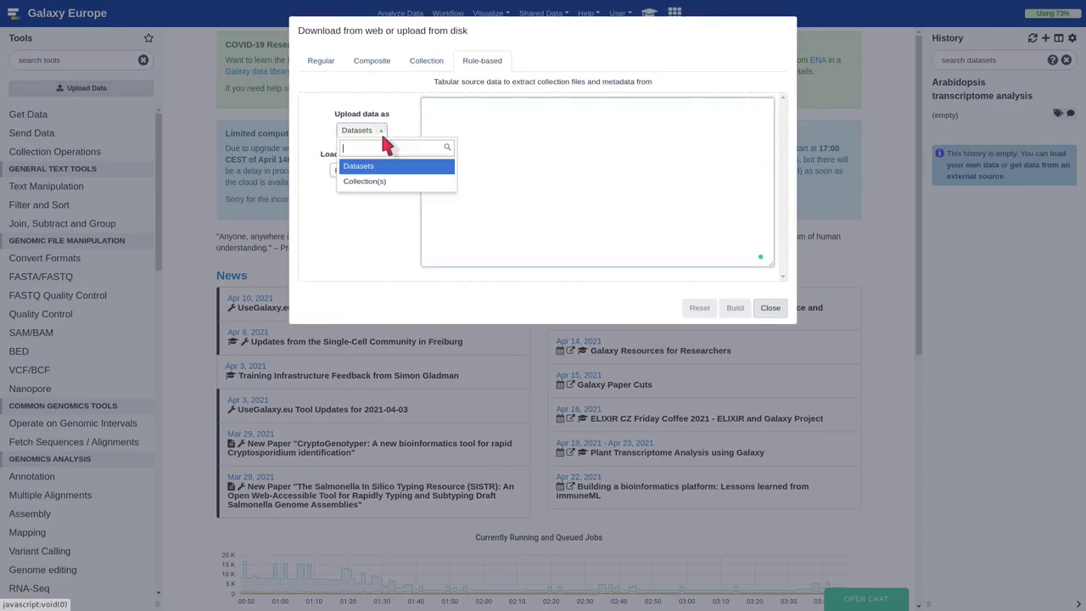
click(379, 181)
click(507, 162)
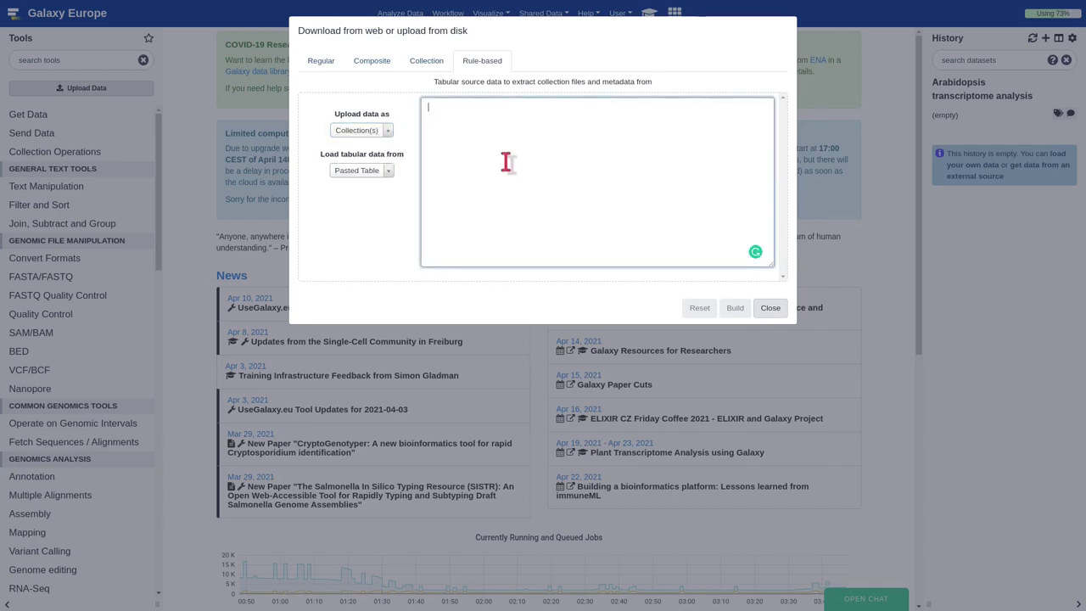
key(ctrl+v)
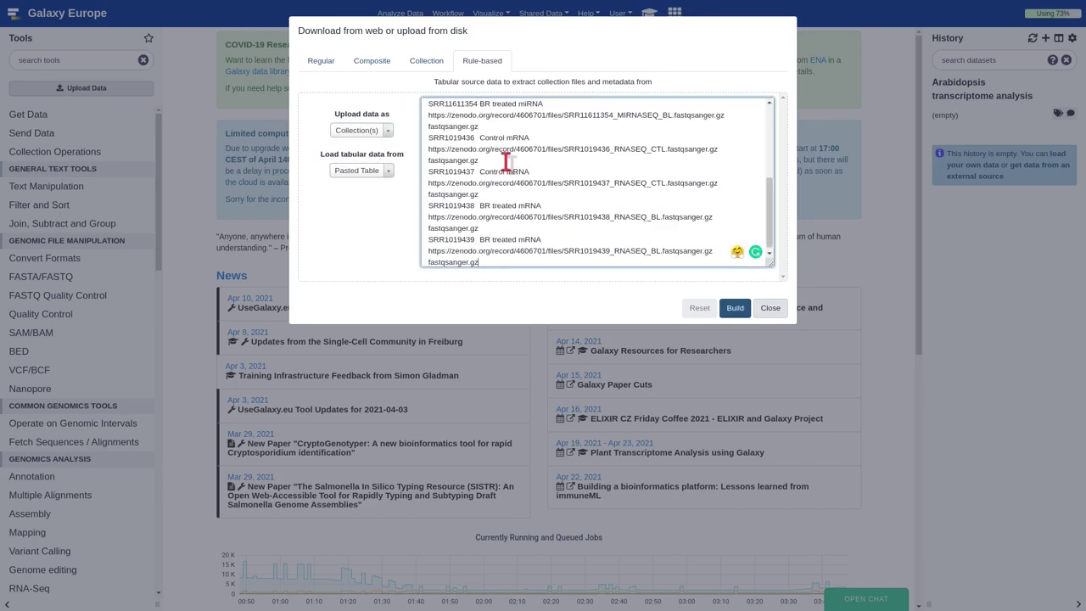
click(735, 308)
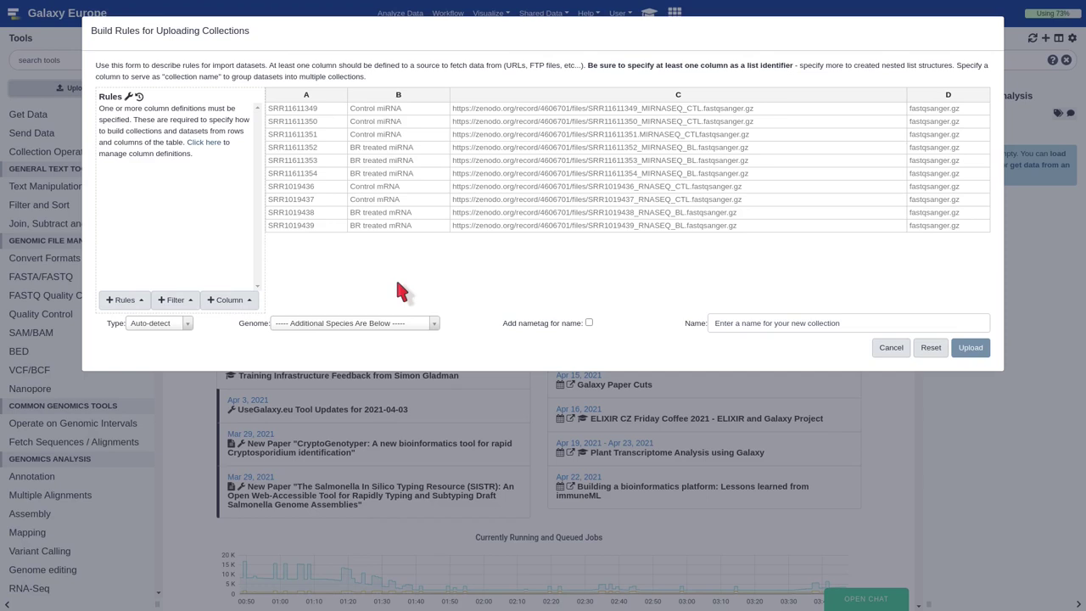
Step: Define column A as List Identifier and column B as Collection Name
click(125, 300)
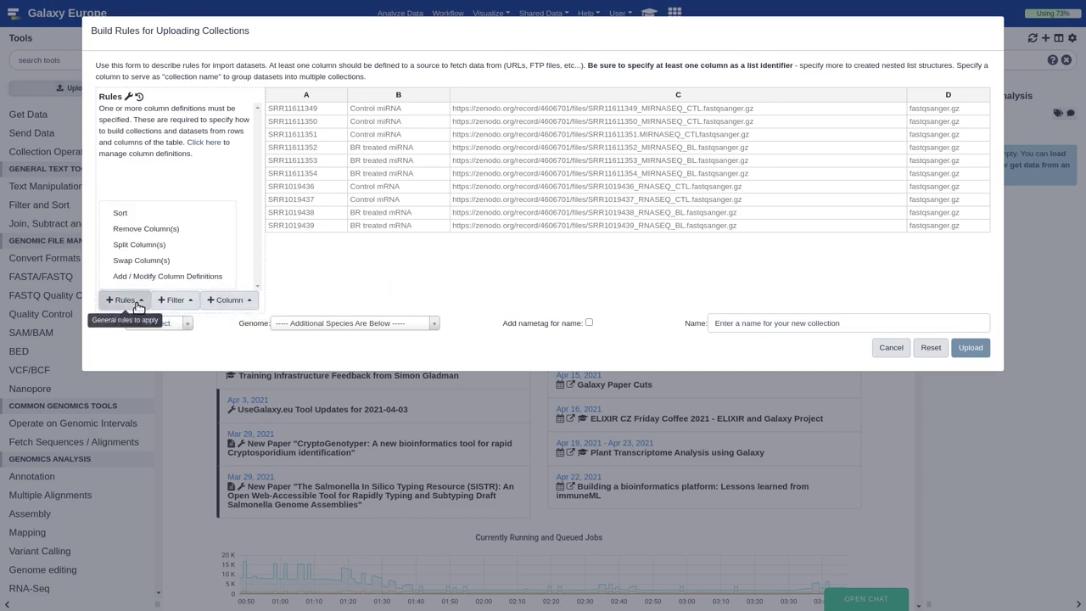
click(127, 277)
click(208, 103)
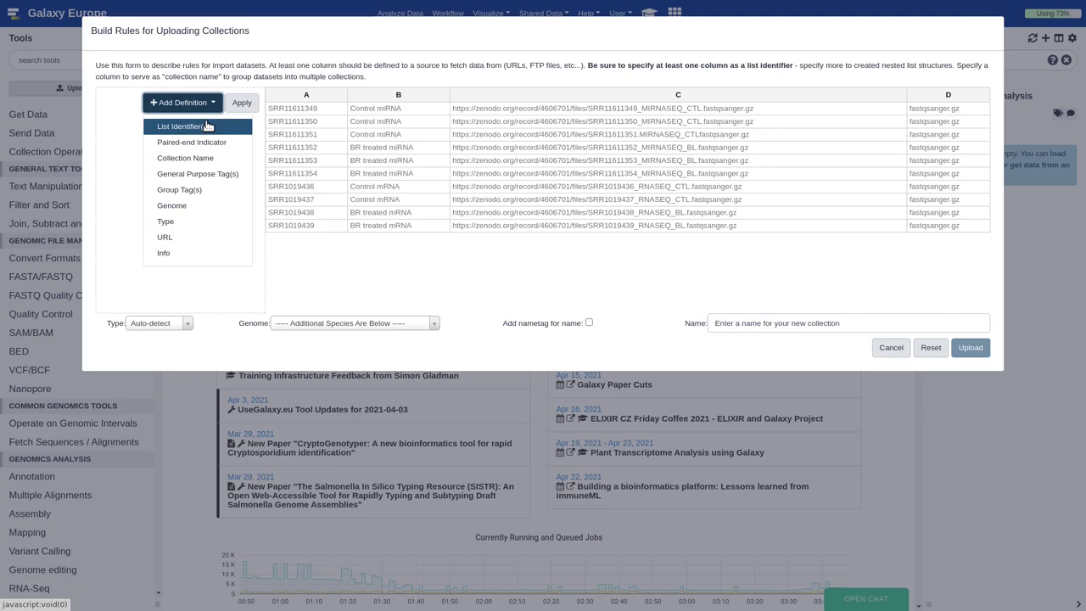
click(208, 126)
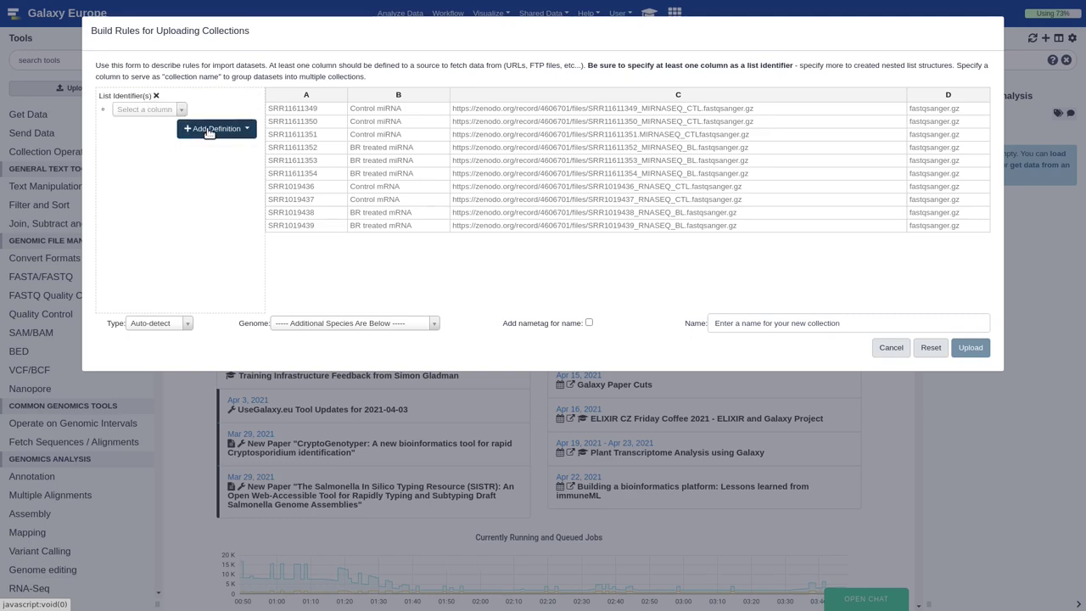
click(180, 109)
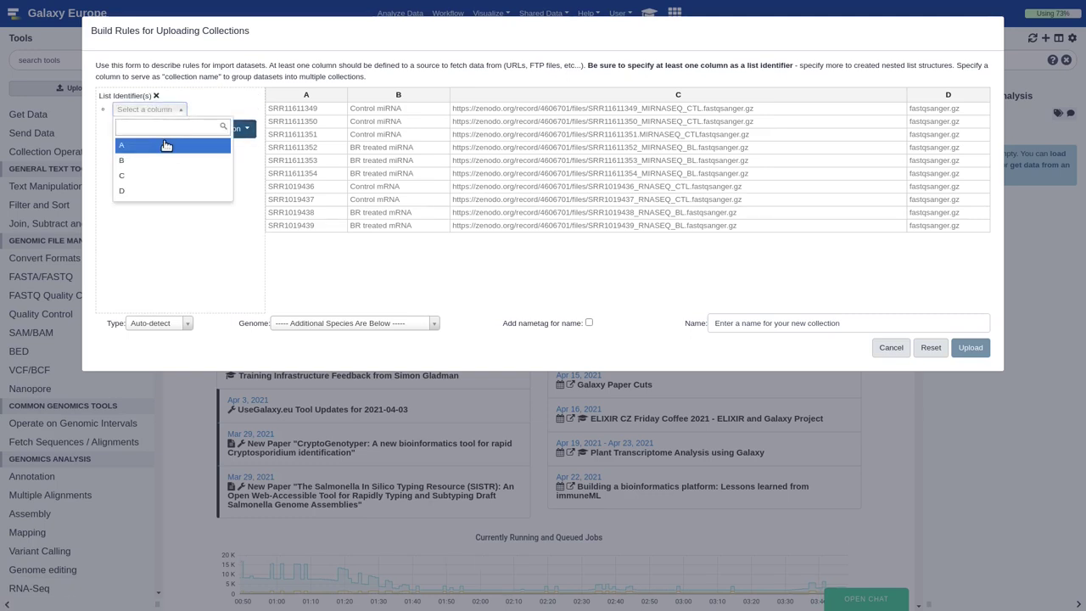
click(167, 146)
click(176, 136)
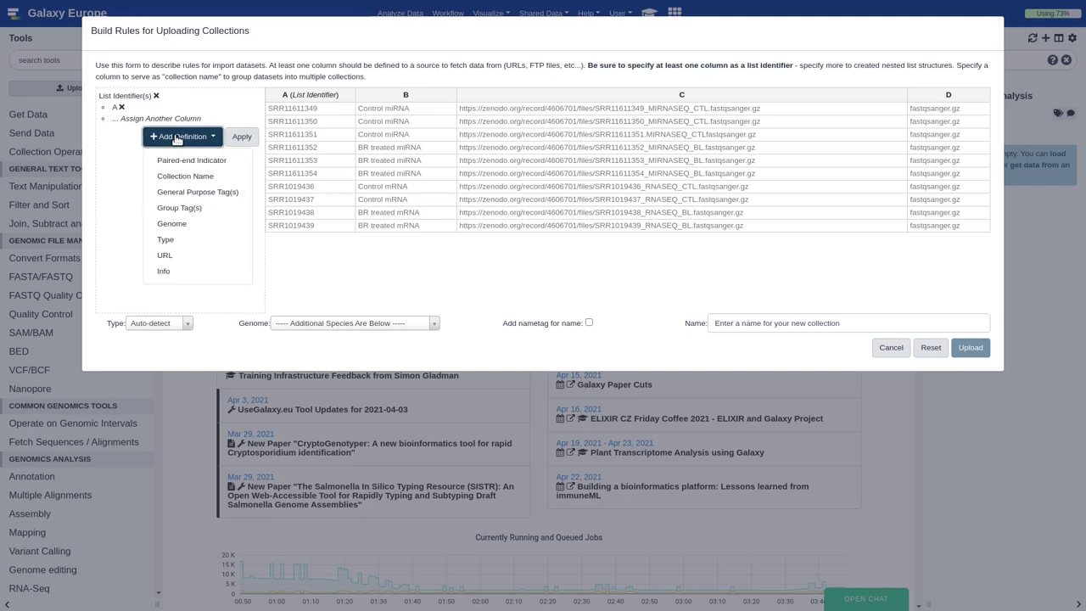
click(204, 176)
click(242, 131)
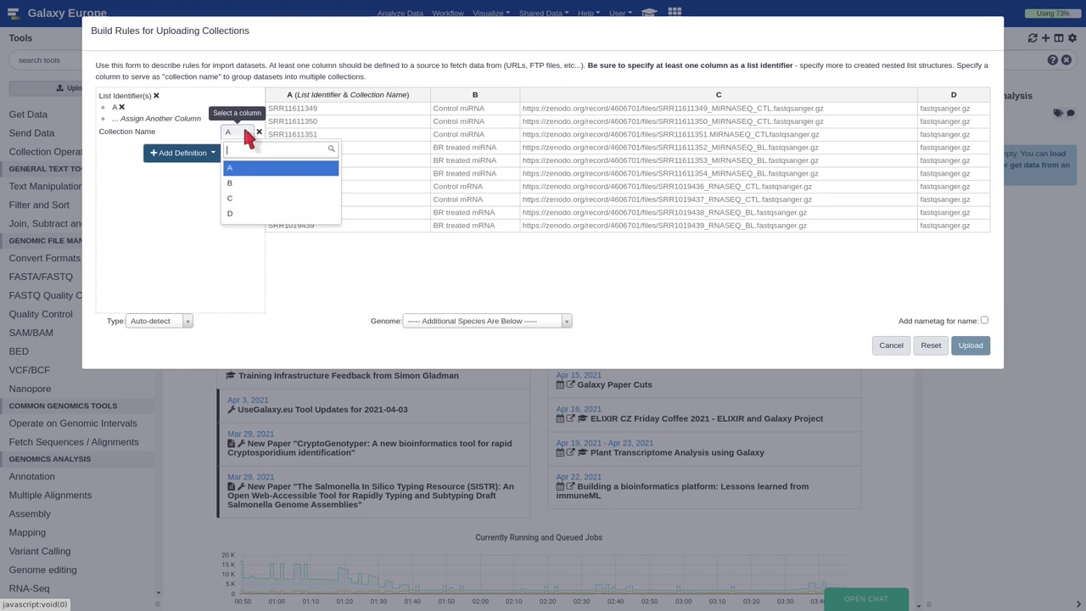
click(245, 183)
Step: Define column C as URL and column D as Type, apply, and start the upload
click(187, 156)
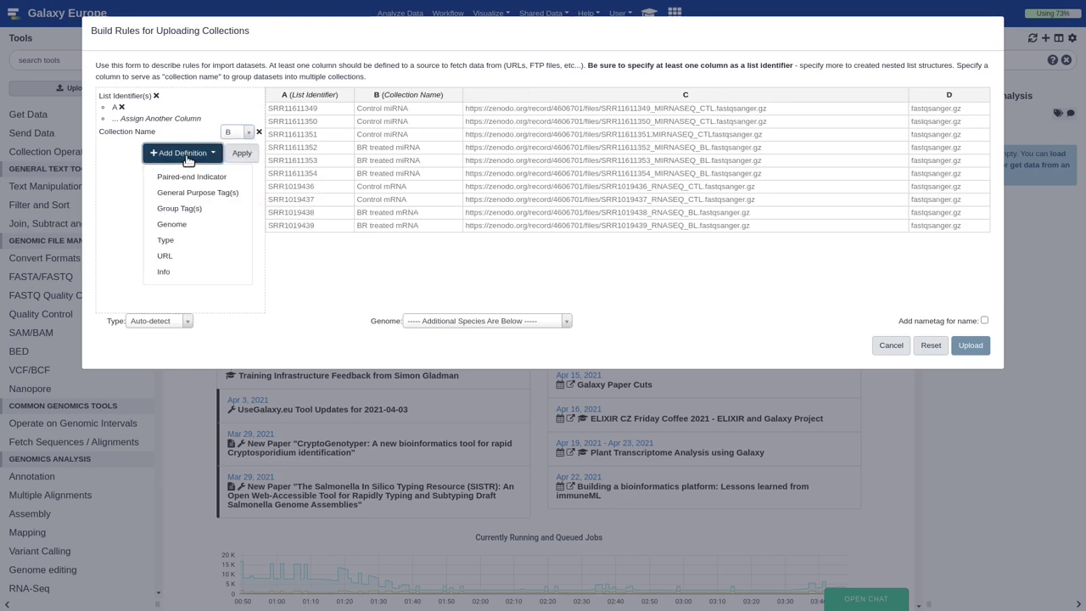
click(191, 256)
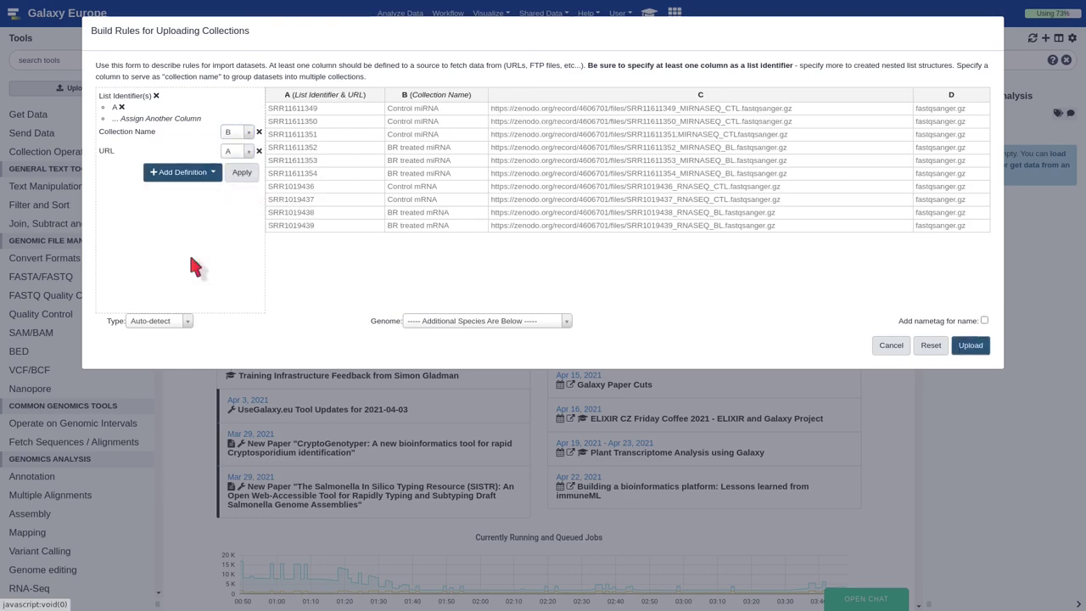
click(240, 150)
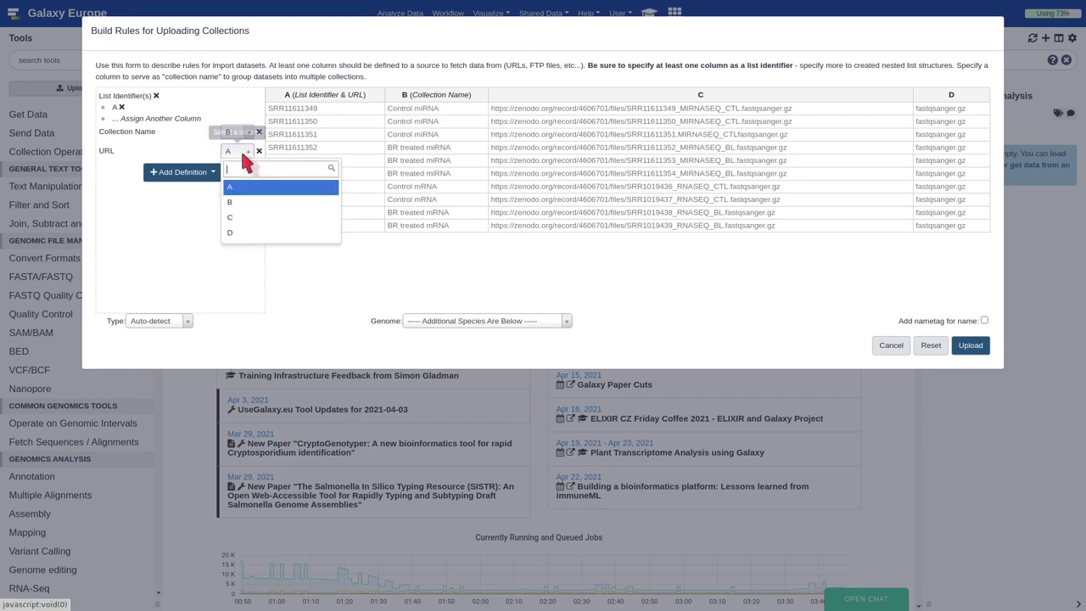
click(252, 217)
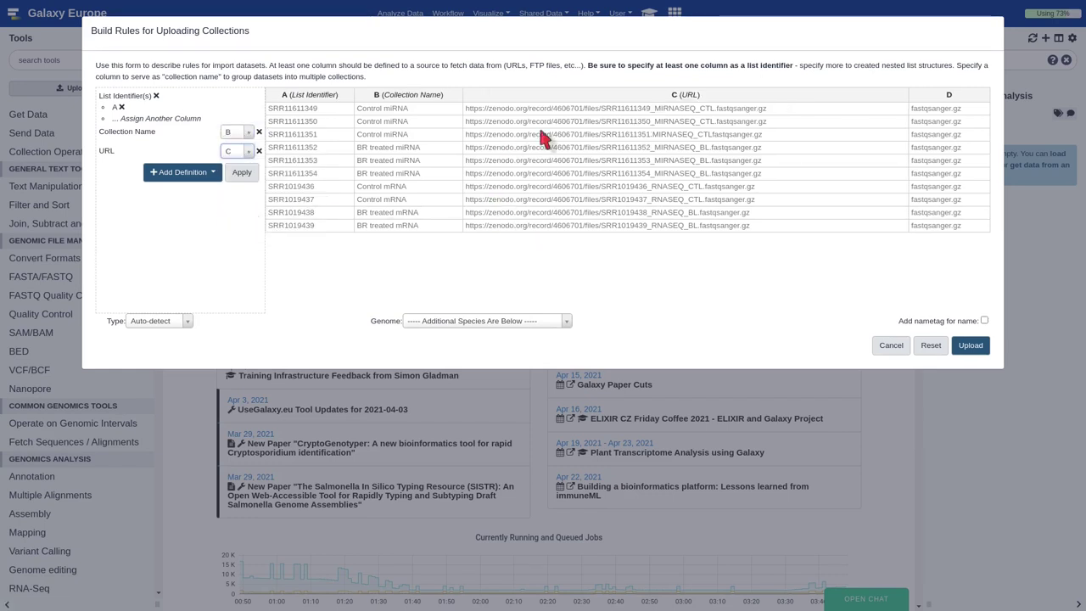
click(213, 173)
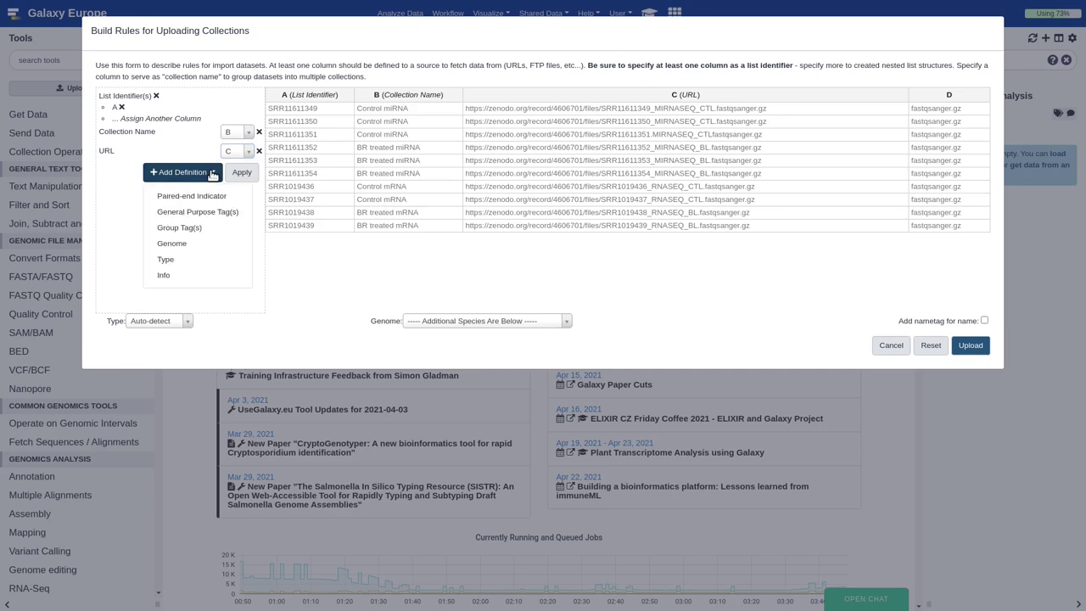
click(206, 260)
click(237, 170)
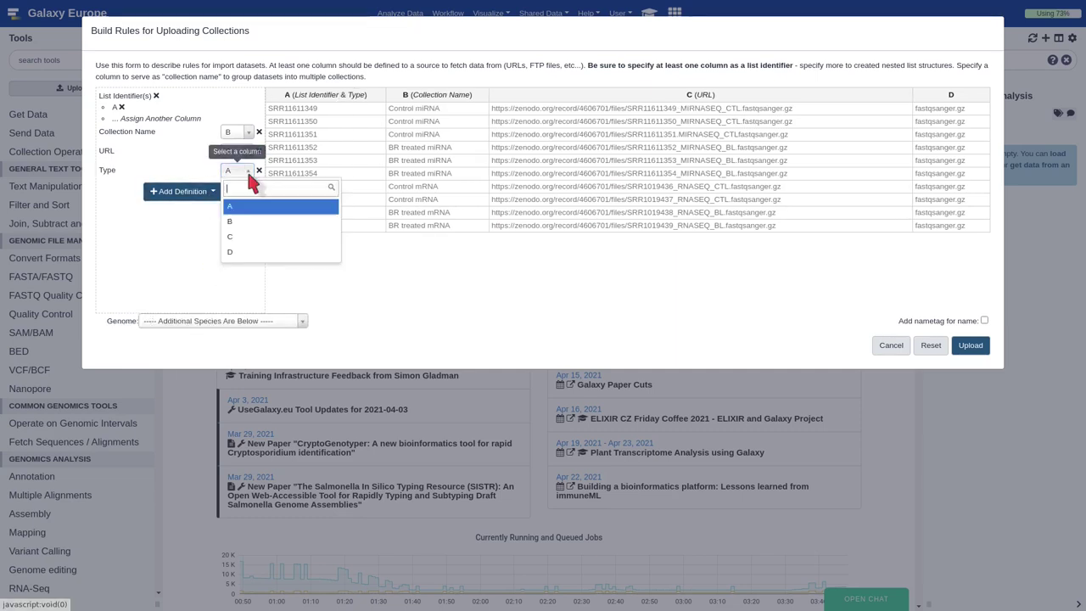
click(238, 251)
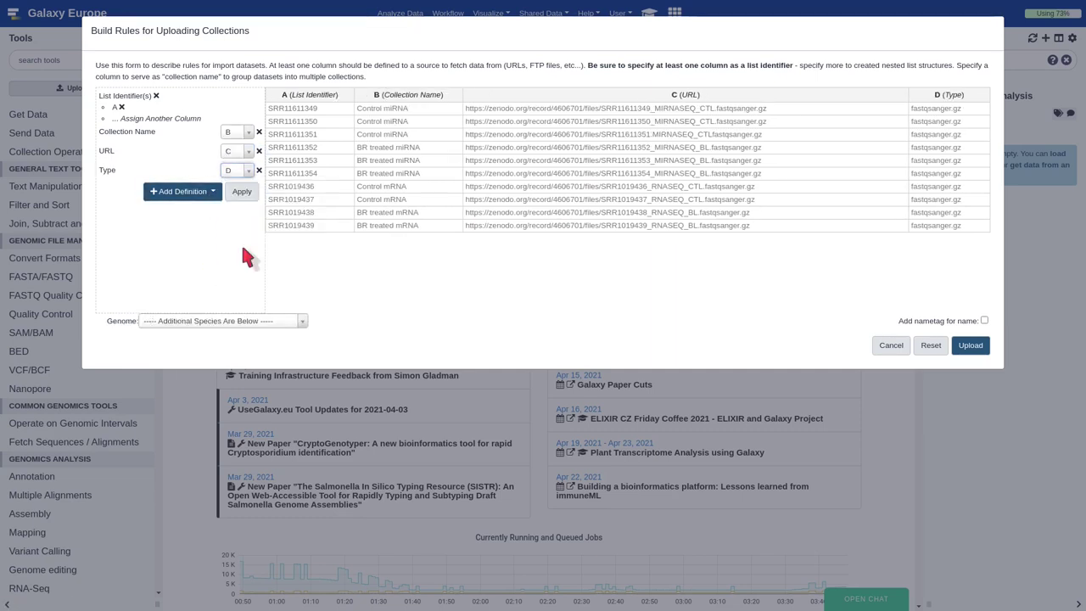
click(241, 192)
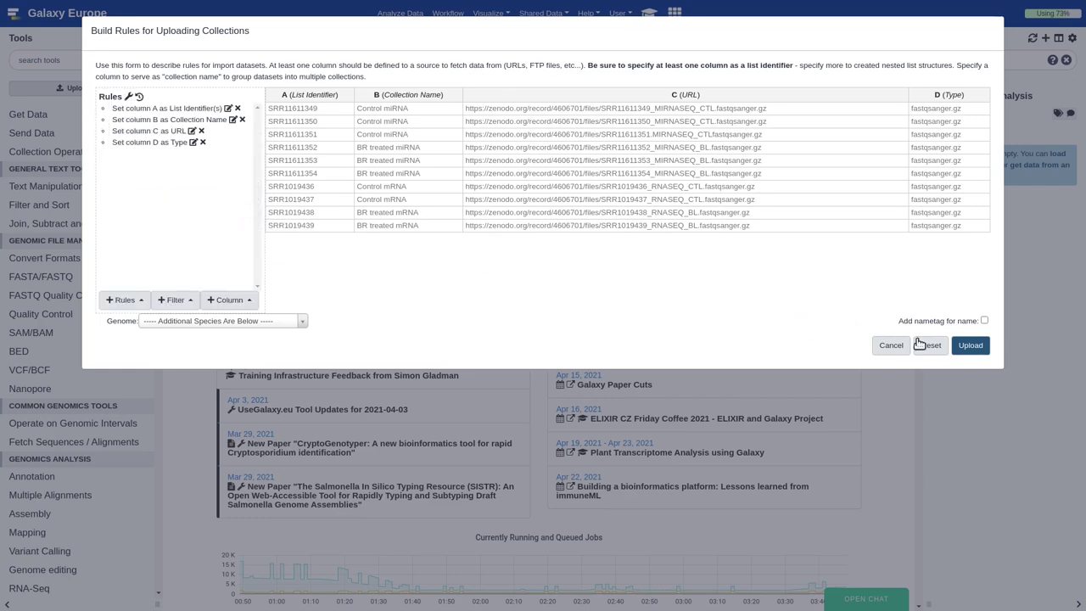
click(971, 345)
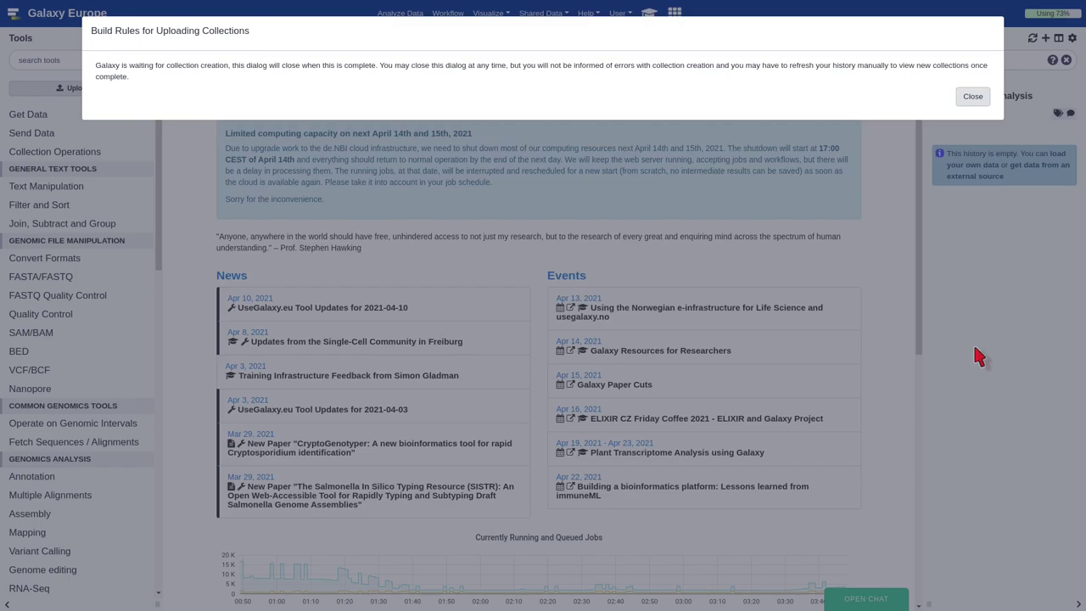
Step: Dismiss the collection creation notice and return to the training tutorial
click(972, 97)
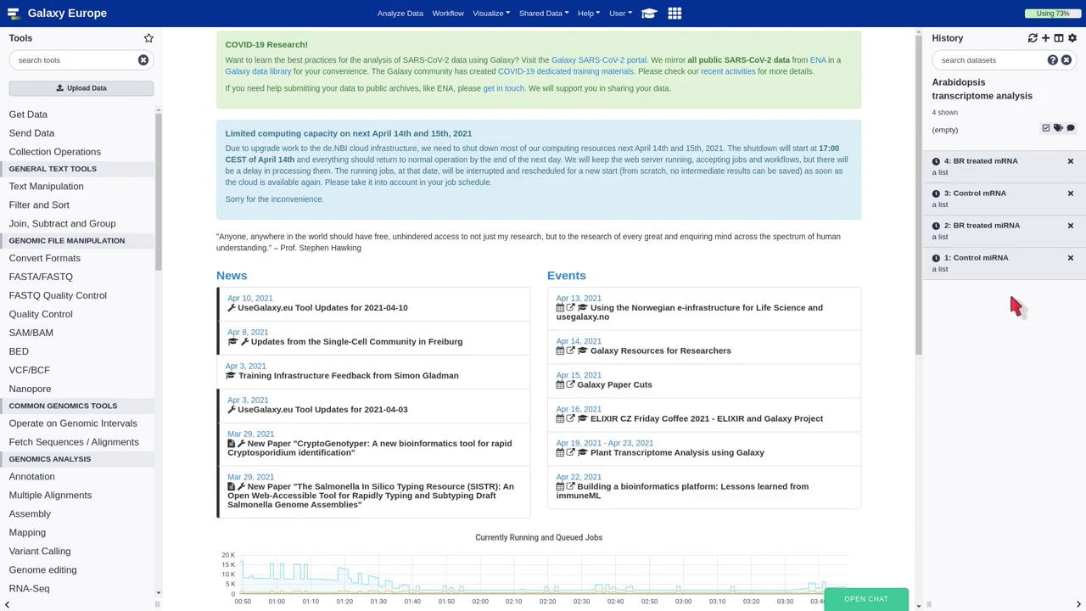
key(alt+Tab)
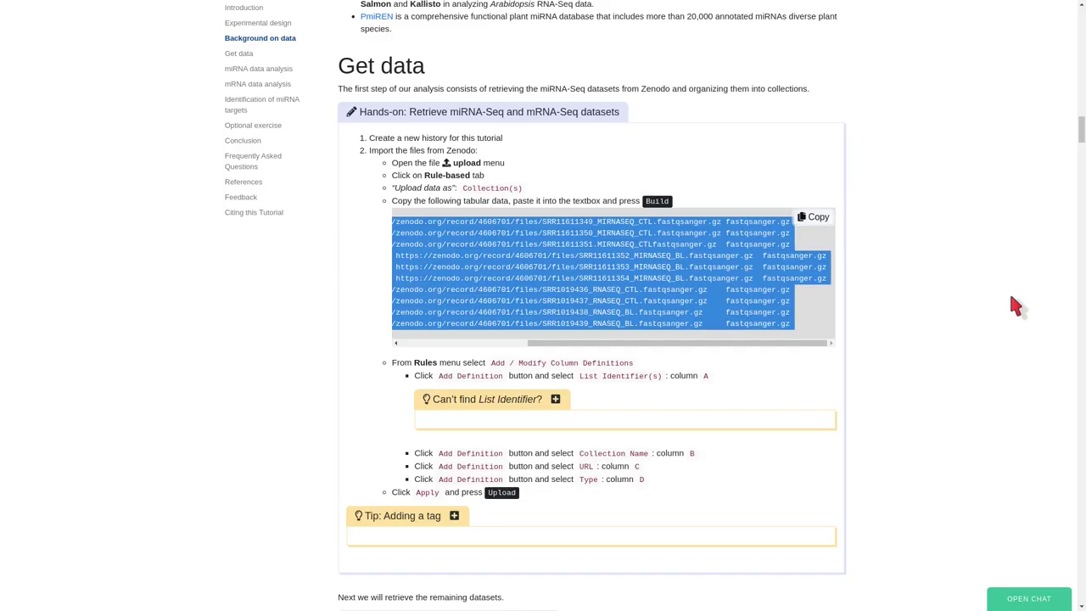
Step: Copy the five-line additional reference dataset table and switch back to Galaxy Europe
click(884, 334)
scroll(884, 335, down, 5)
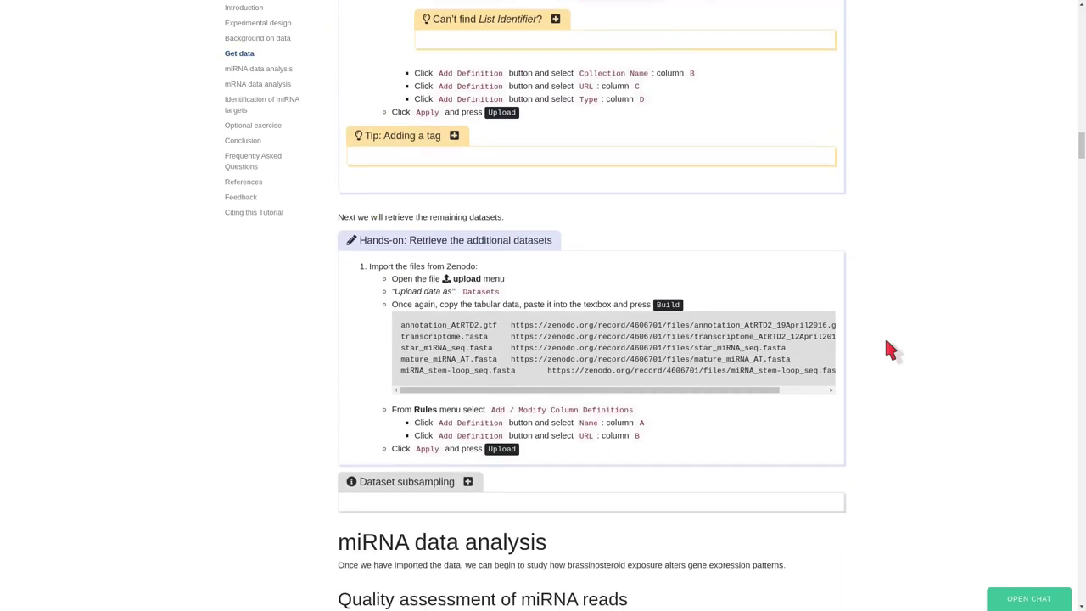
scroll(884, 334, down, 1)
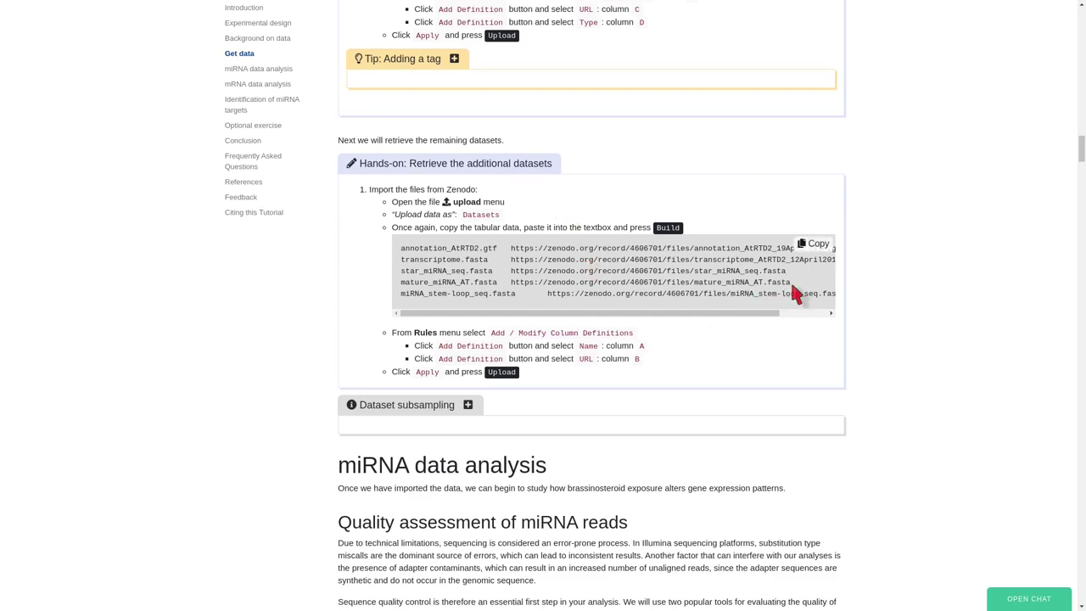
click(815, 246)
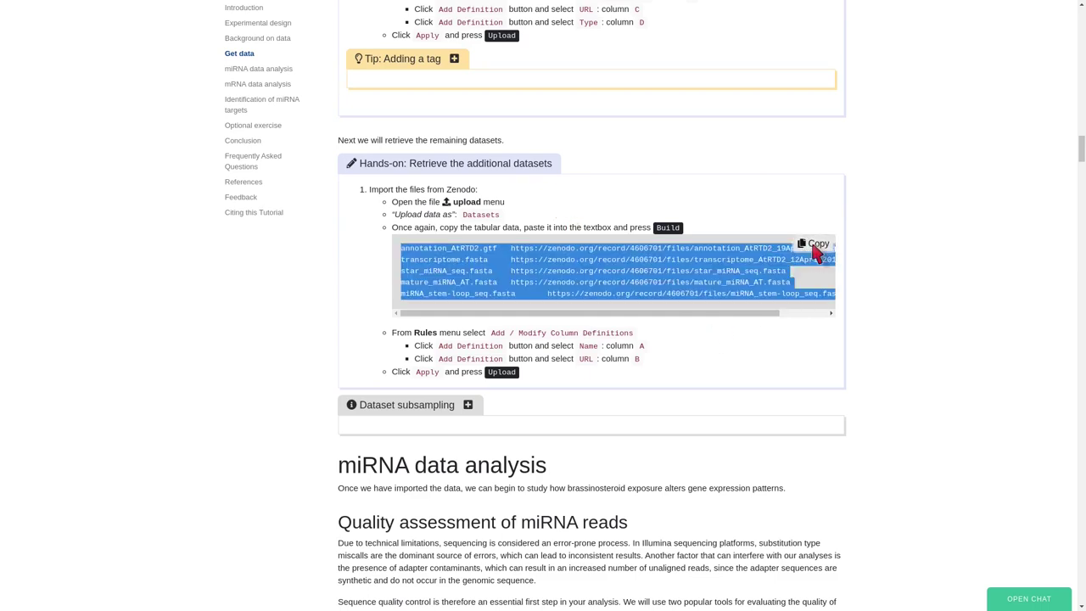
key(ctrl+Tab)
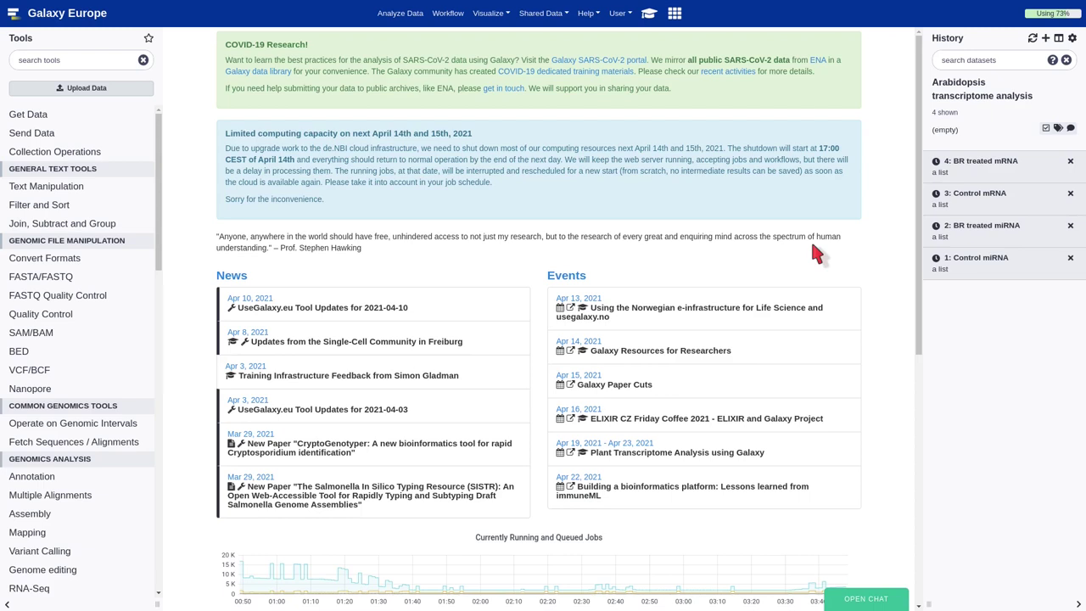
Step: Paste the five reference file rows into a Rule-based upload as Datasets and build the rules
click(96, 89)
click(388, 132)
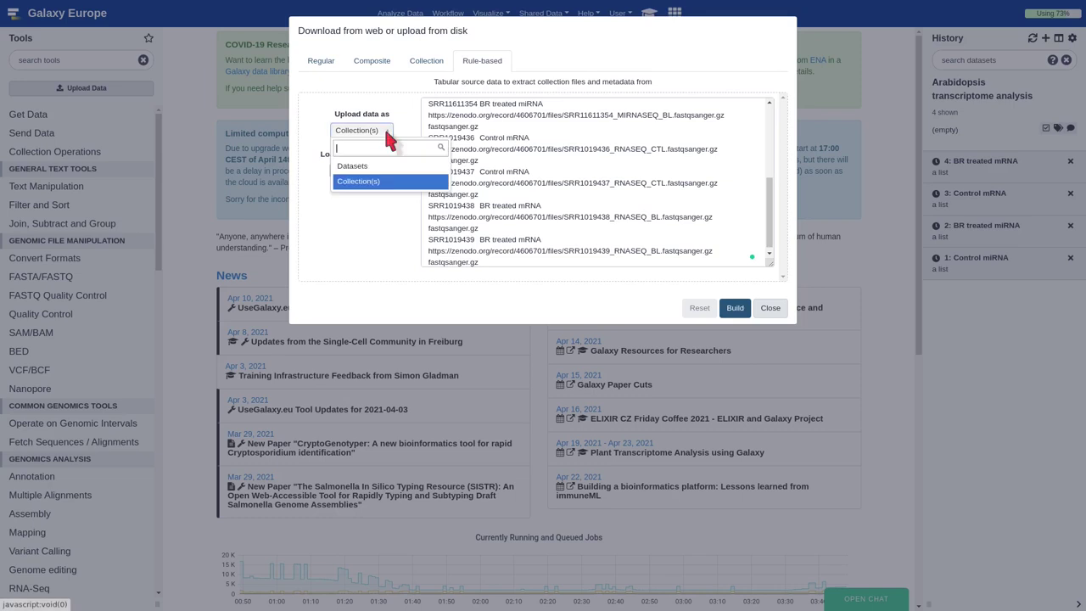
click(382, 166)
scroll(501, 246, down, 1)
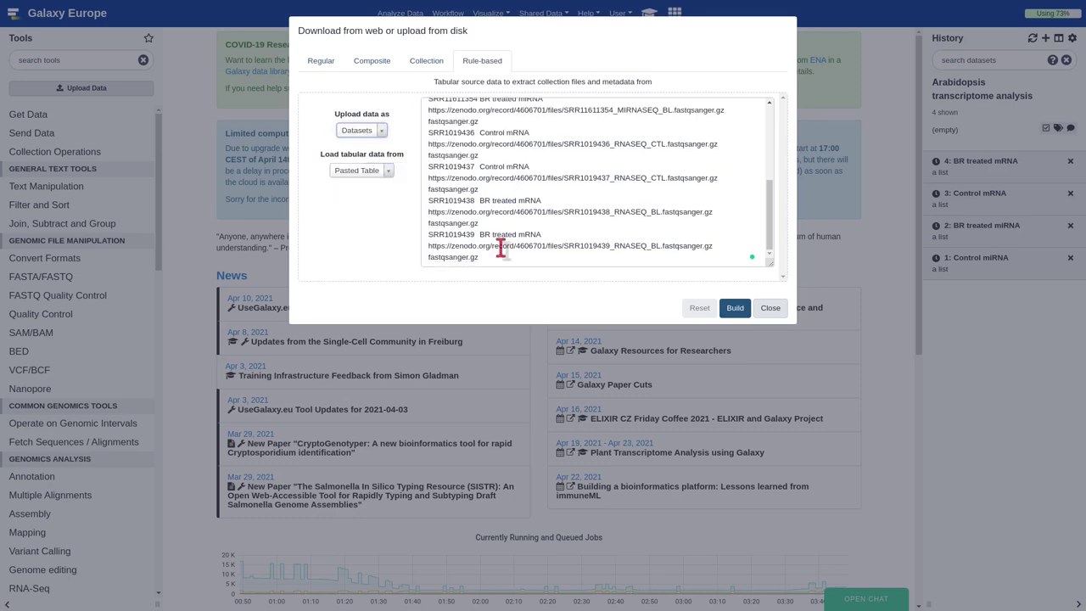
drag(492, 257, 392, 74)
key(BackSpace)
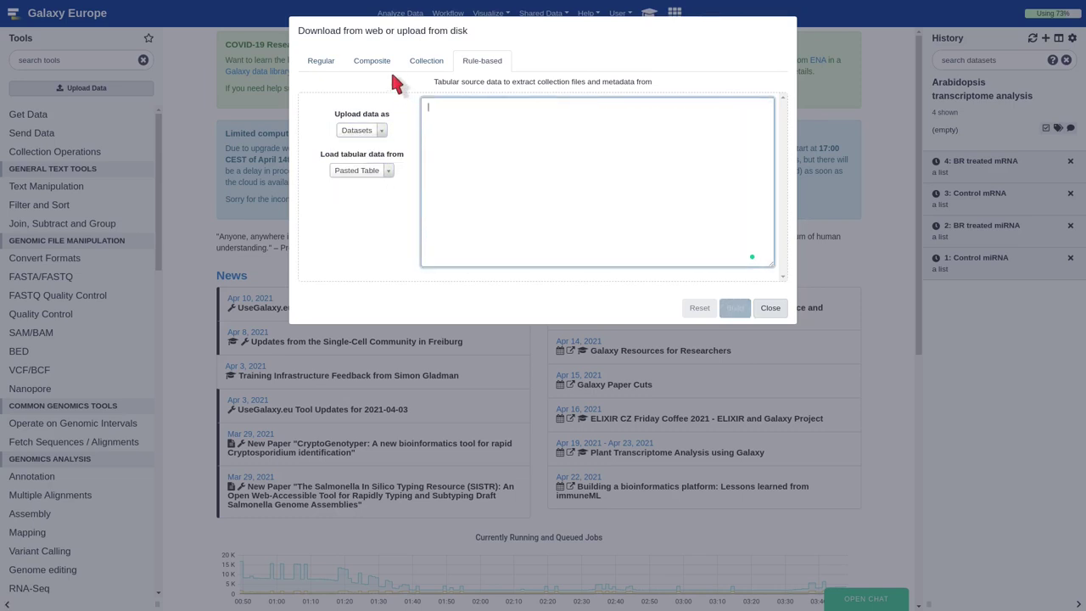
key(ctrl+v)
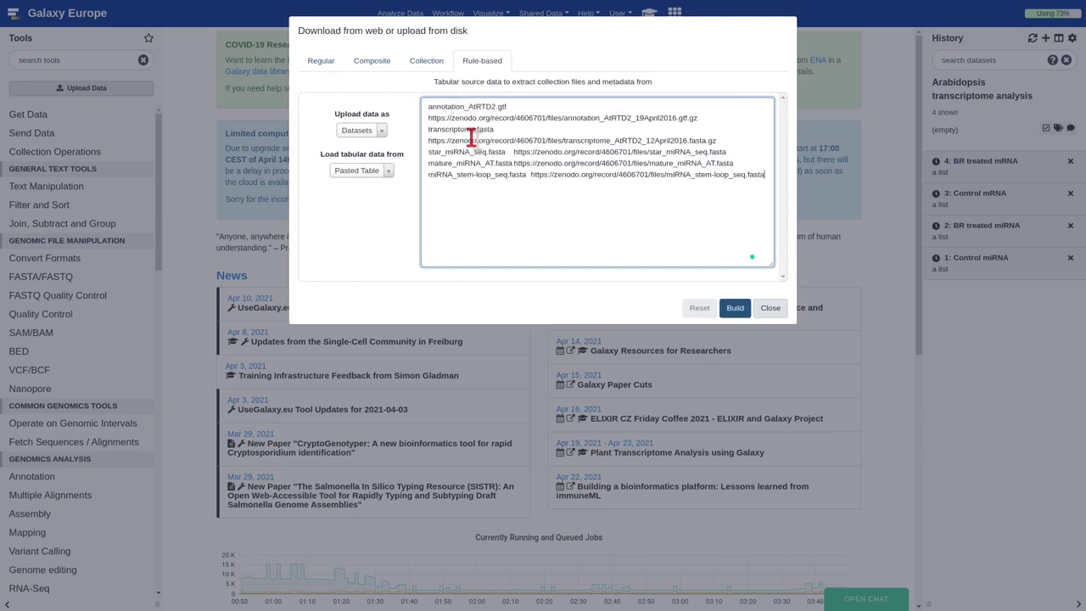
click(735, 308)
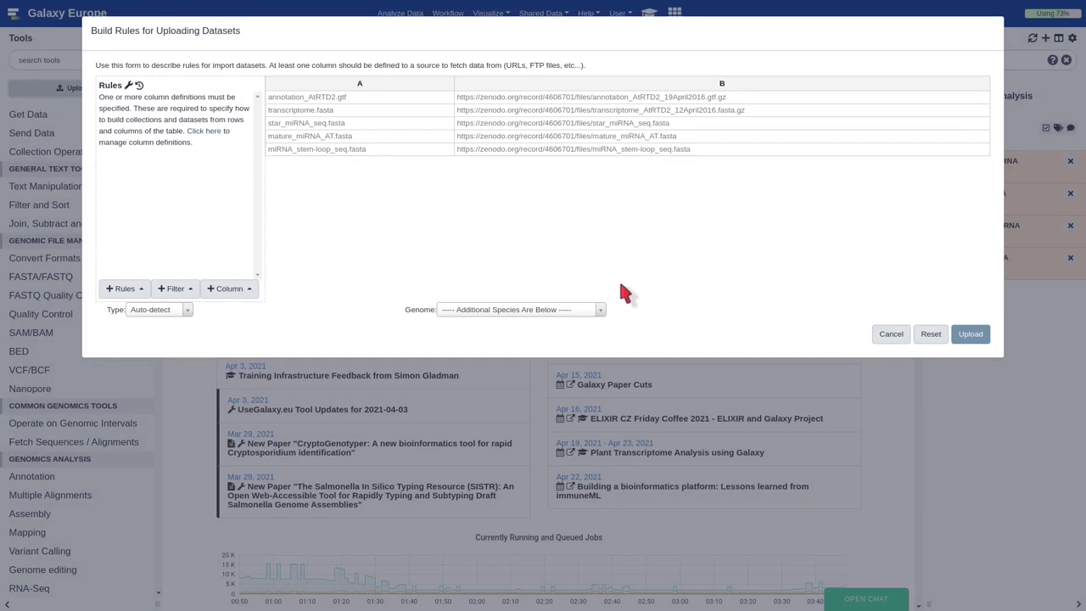
Step: Set column A as Name and column B as URL, apply, and upload the five reference files
click(141, 288)
click(146, 265)
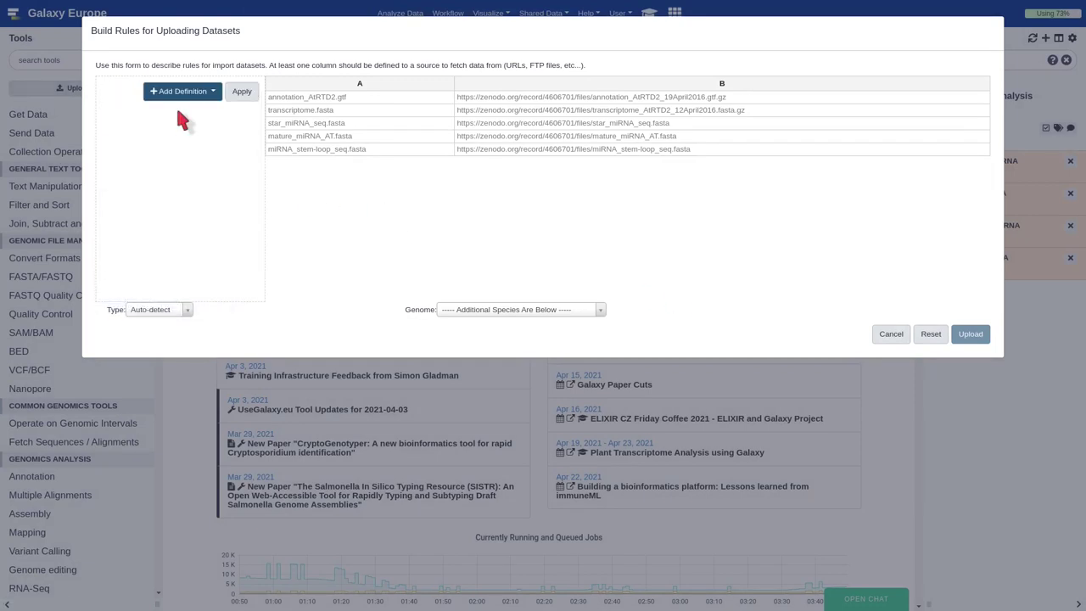
click(184, 91)
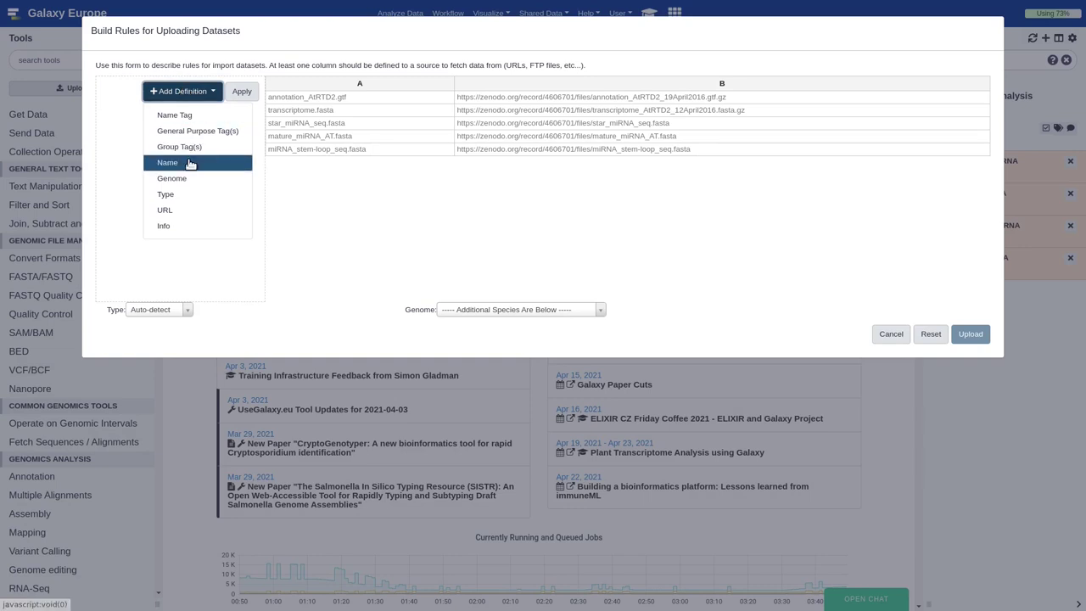
click(187, 162)
click(210, 108)
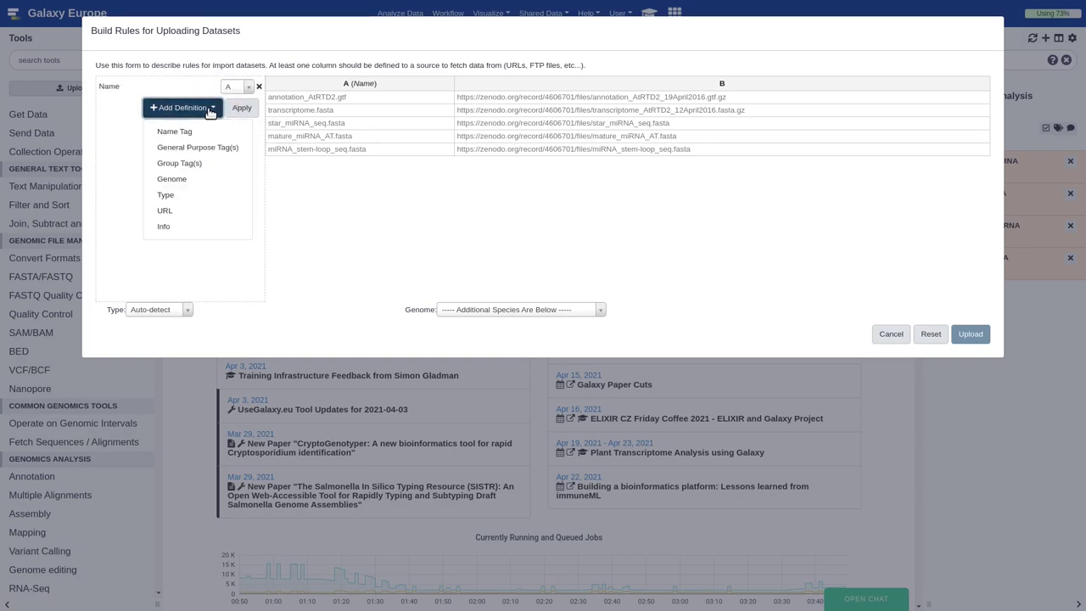
click(192, 211)
click(242, 105)
click(246, 158)
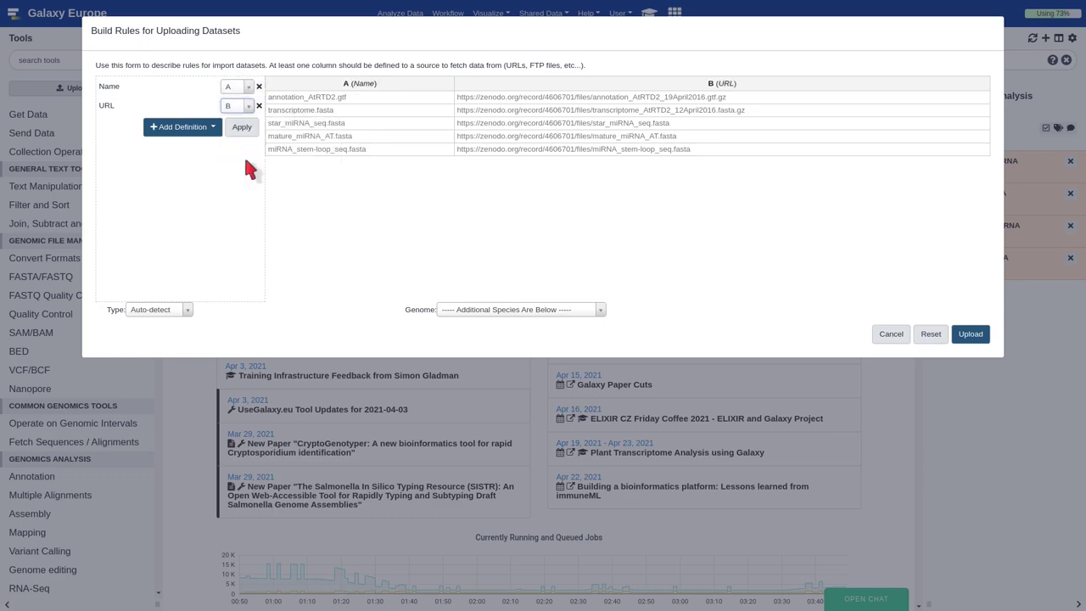
click(242, 129)
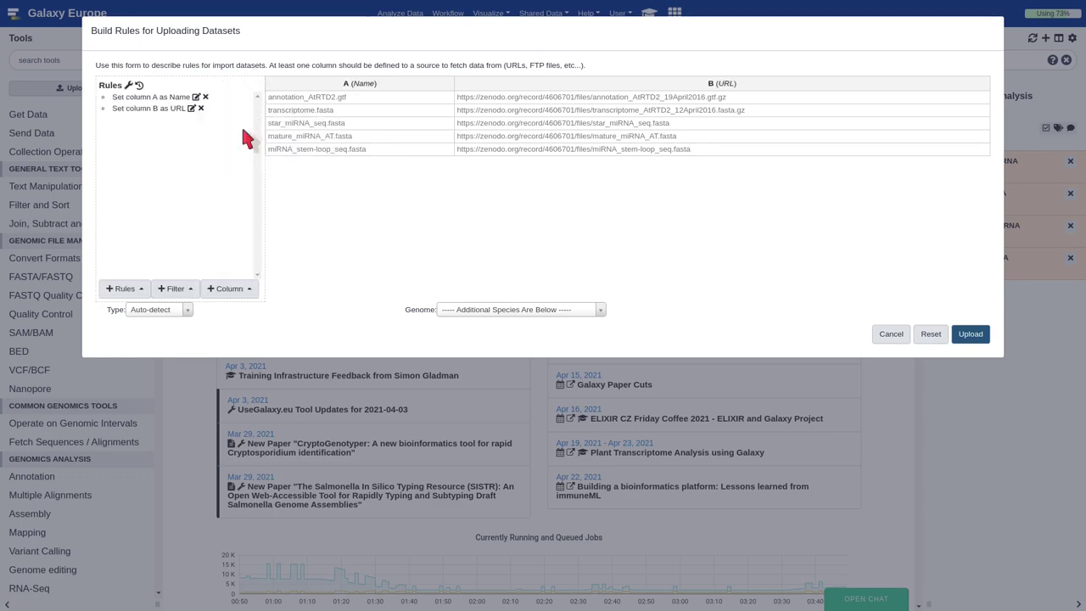
click(970, 333)
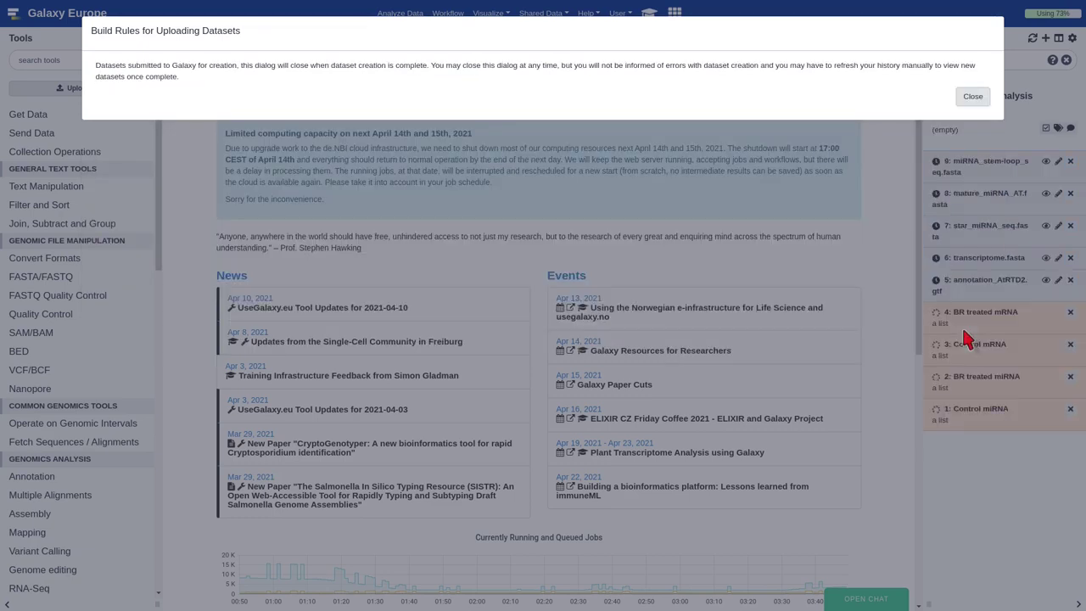
click(970, 97)
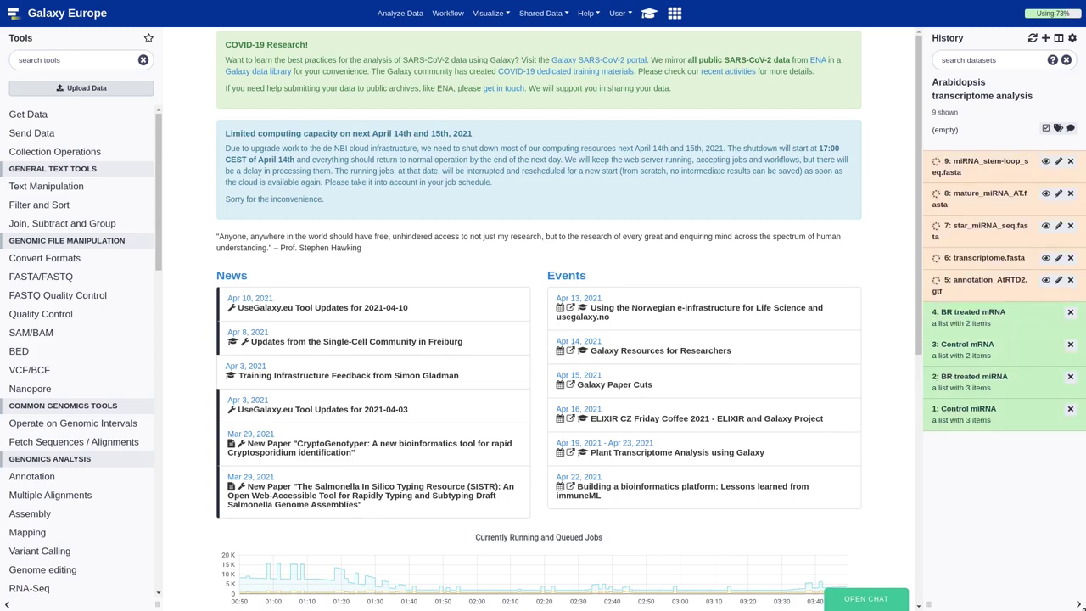
Step: Open the Control miRNA collection and view the SRR11611349 reads in full
click(1010, 423)
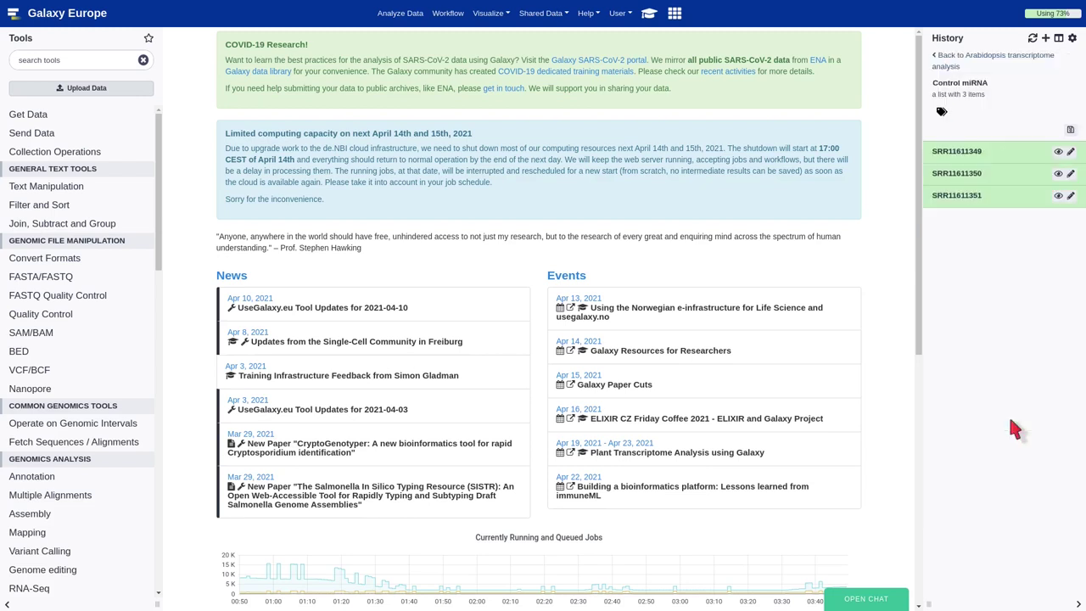
click(998, 154)
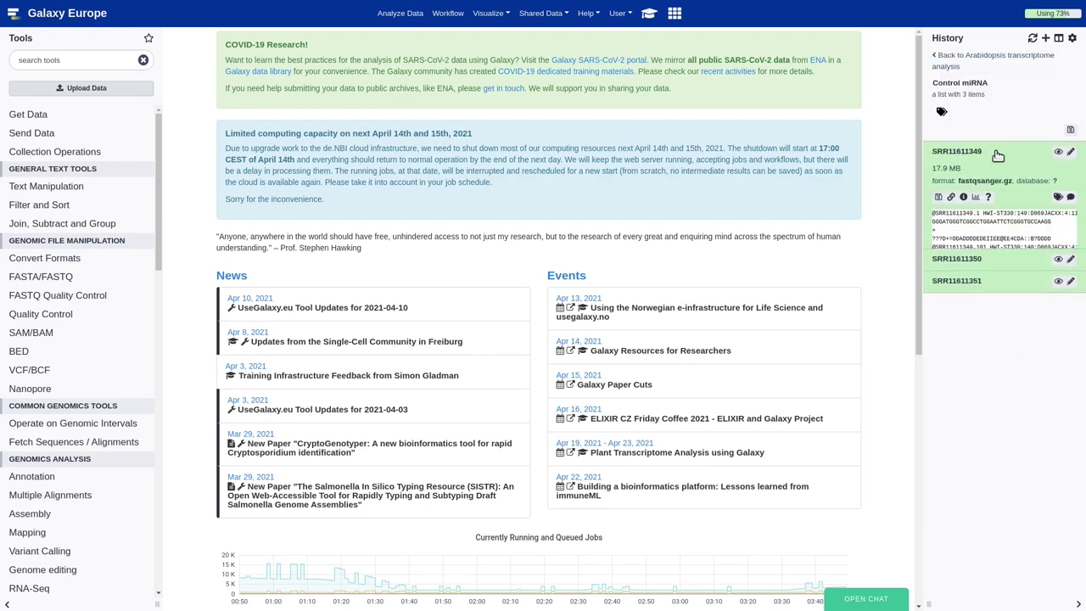
click(1058, 153)
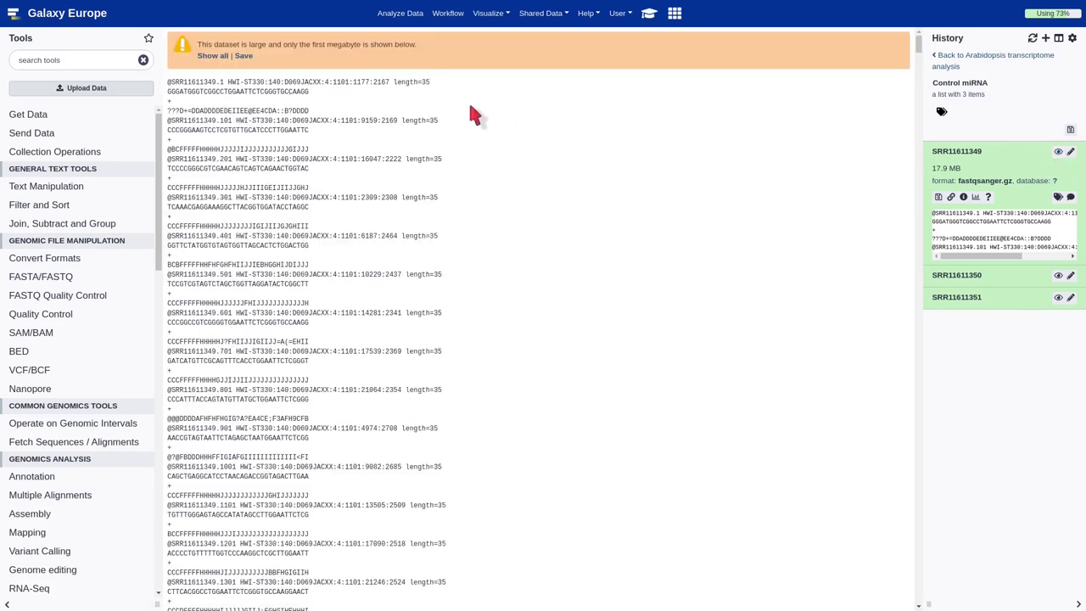
triple_click(390, 84)
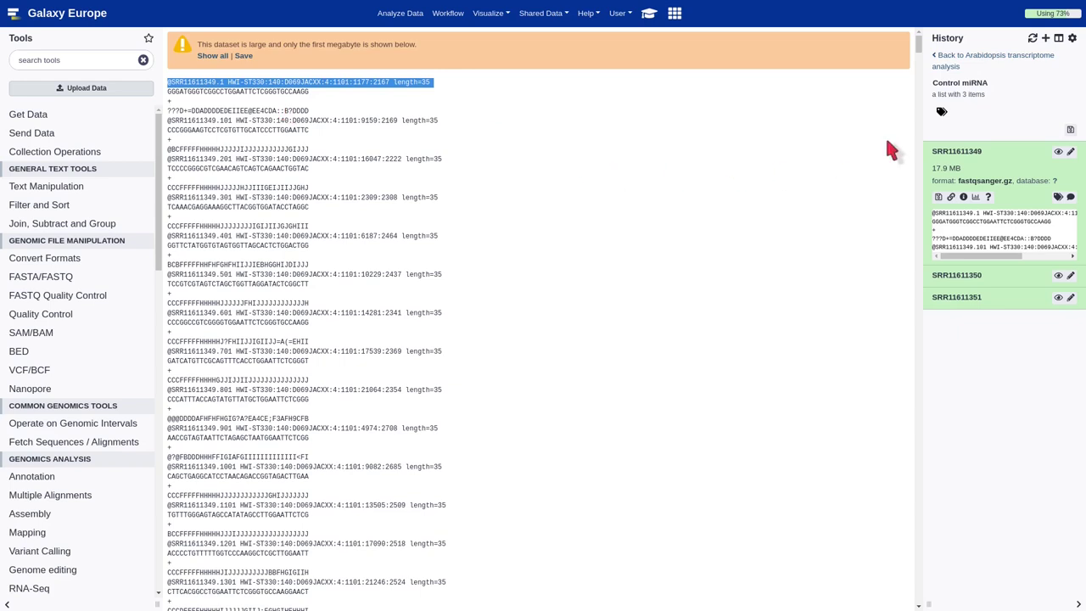
Step: Tag the Control miRNA collection with control and miRNA
click(942, 112)
text(#control)
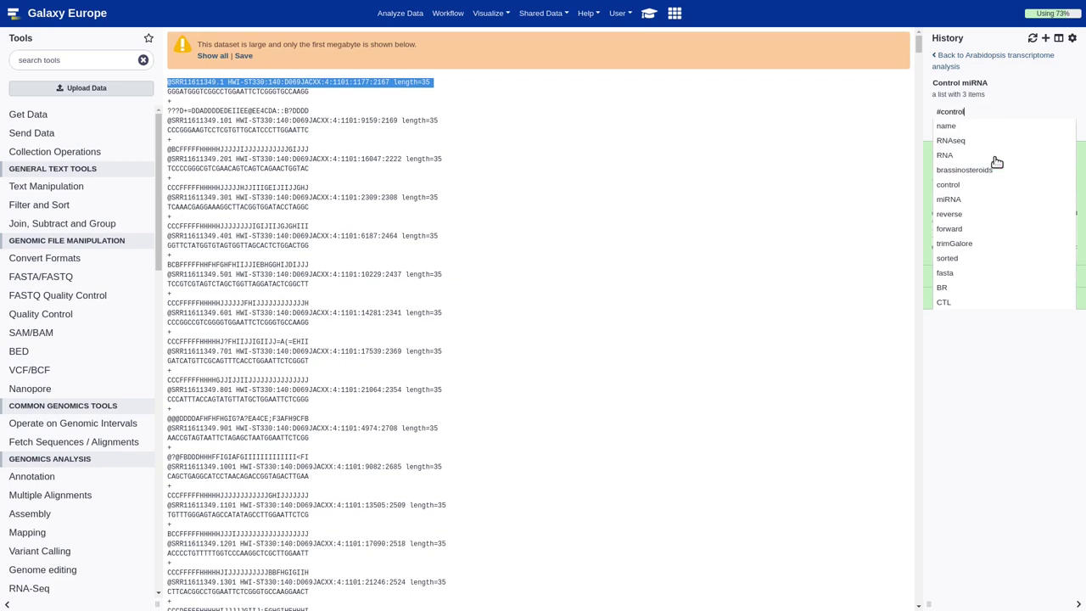
key(Return)
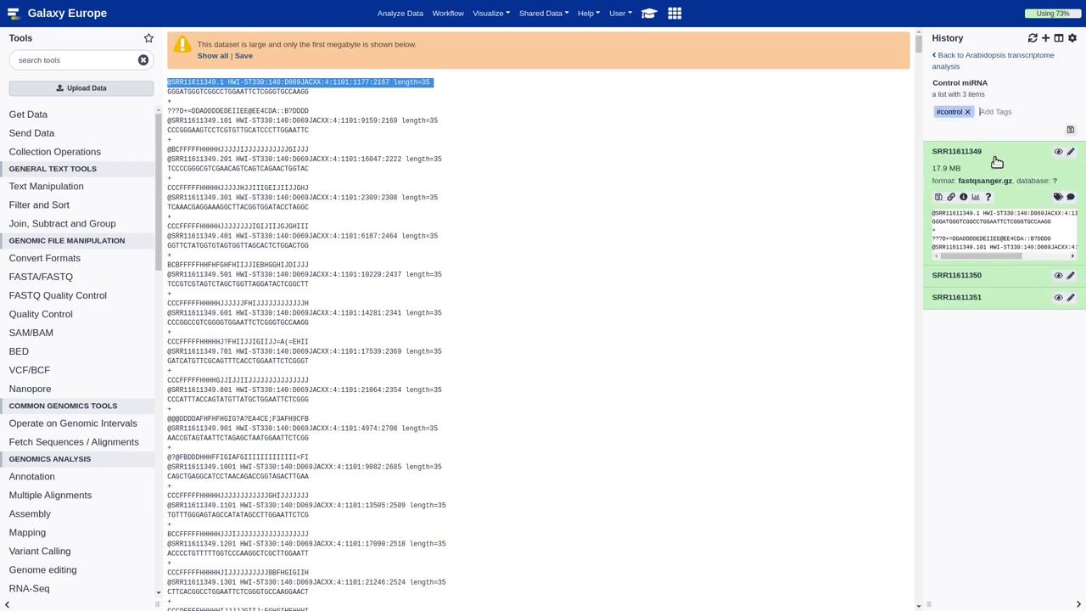
text(#mi)
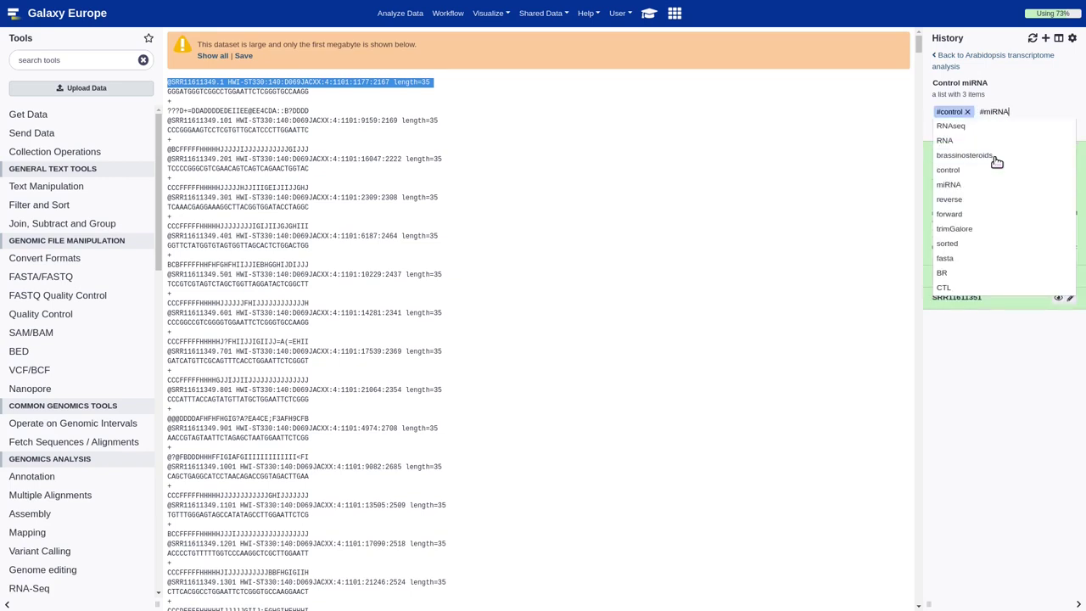
text(RNA)
key(Return)
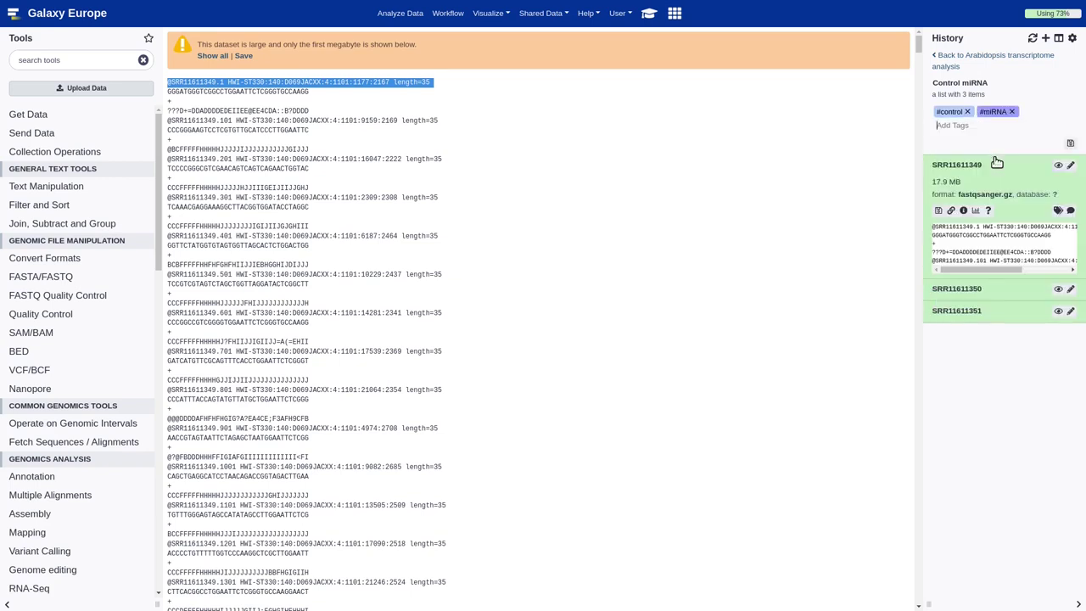
click(955, 58)
Step: Tag the BR treated miRNA collection with BR and miRNA, then return to the history
click(1025, 360)
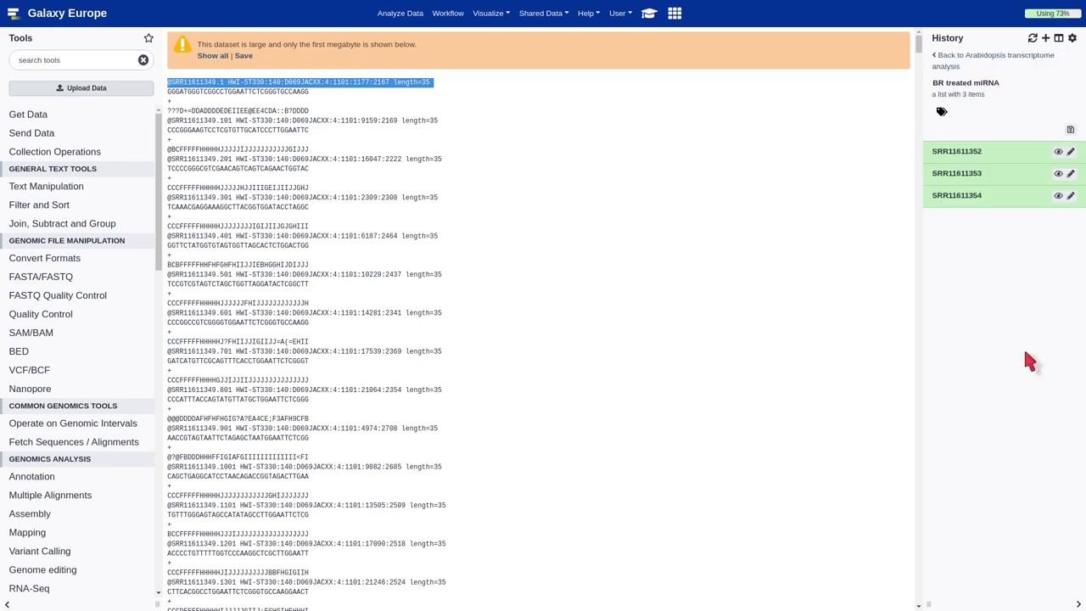
click(947, 117)
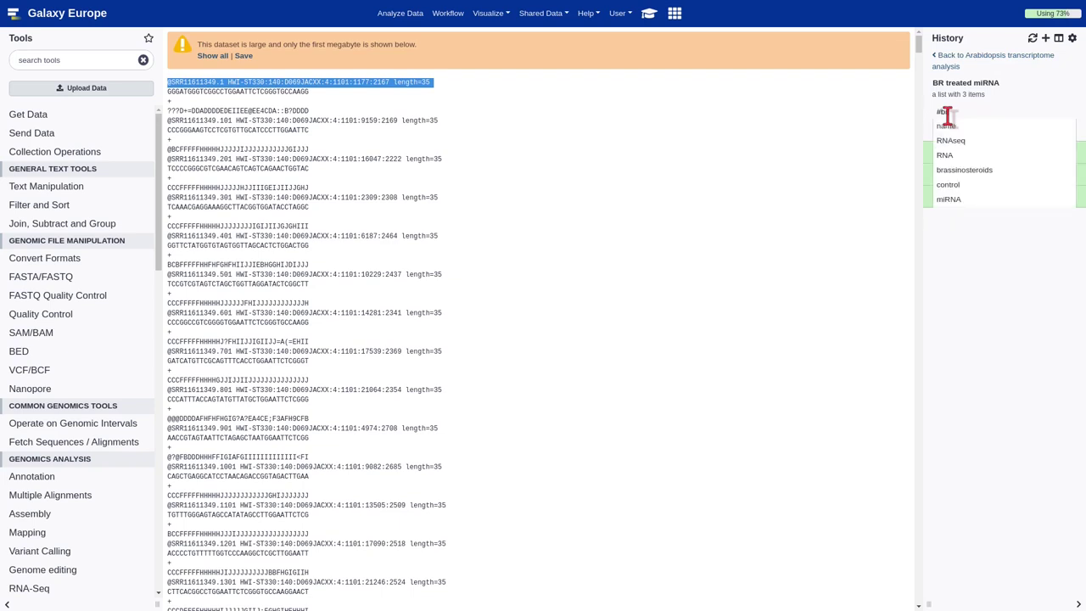
key(Return)
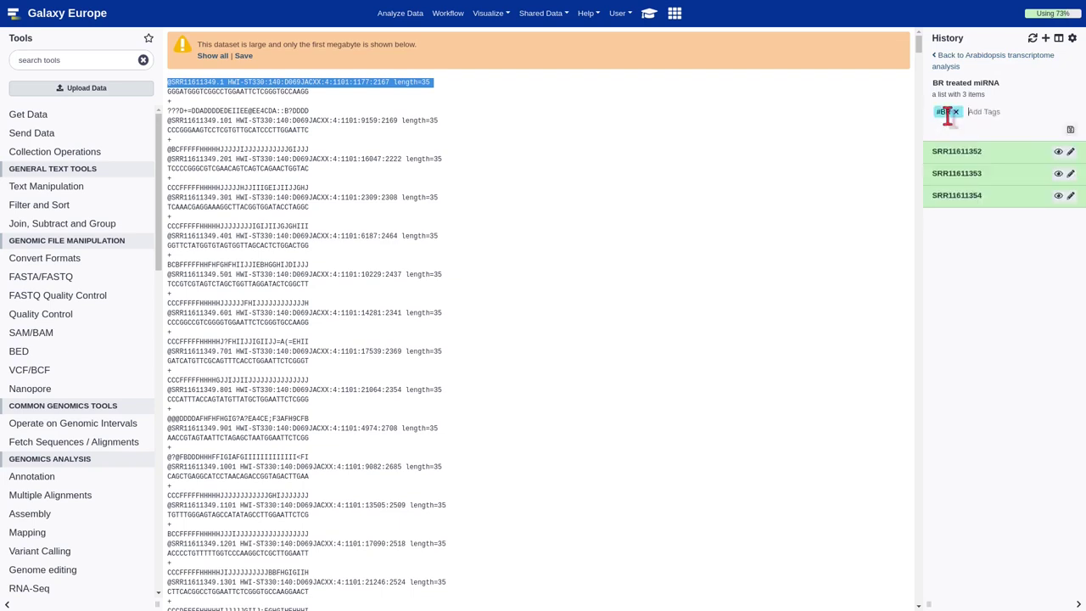
text(#miRNA)
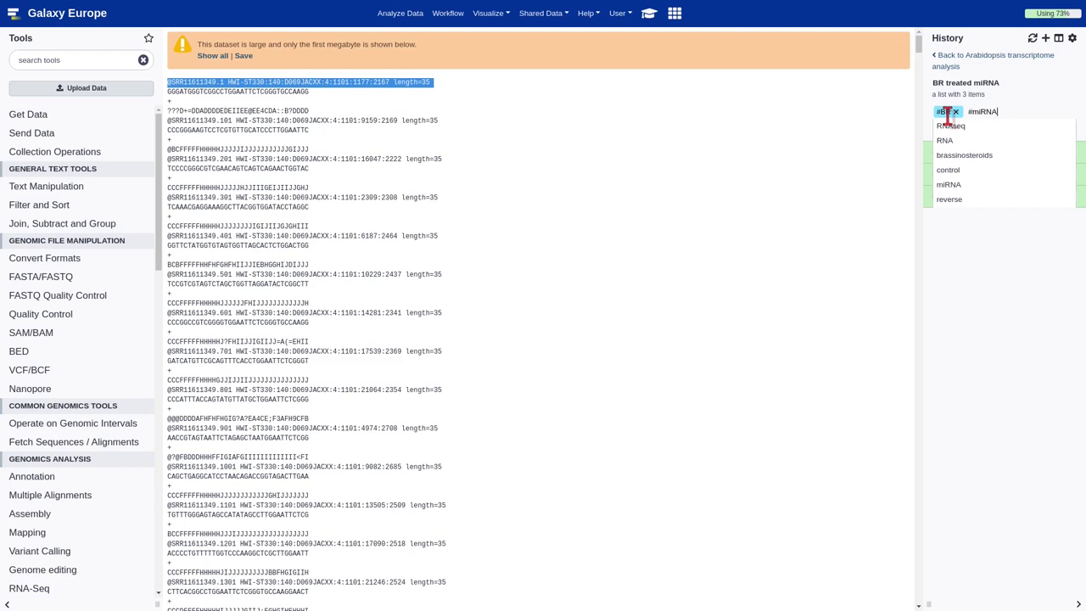
key(Return)
click(943, 55)
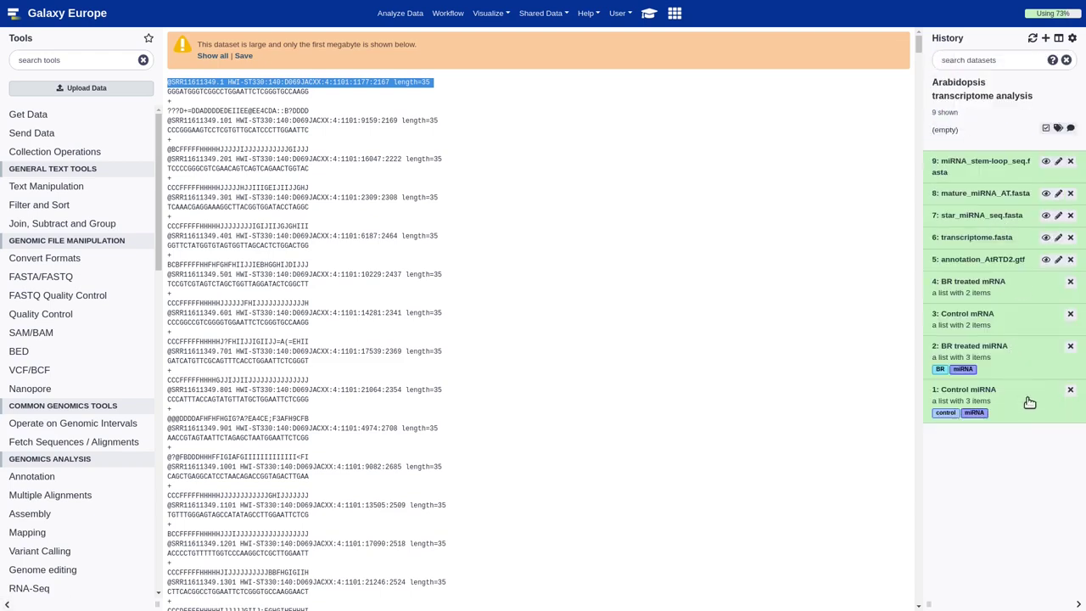
Step: Expand and collapse the annotation_AtRTD2.gtf details, then reload Galaxy with F5
click(1036, 268)
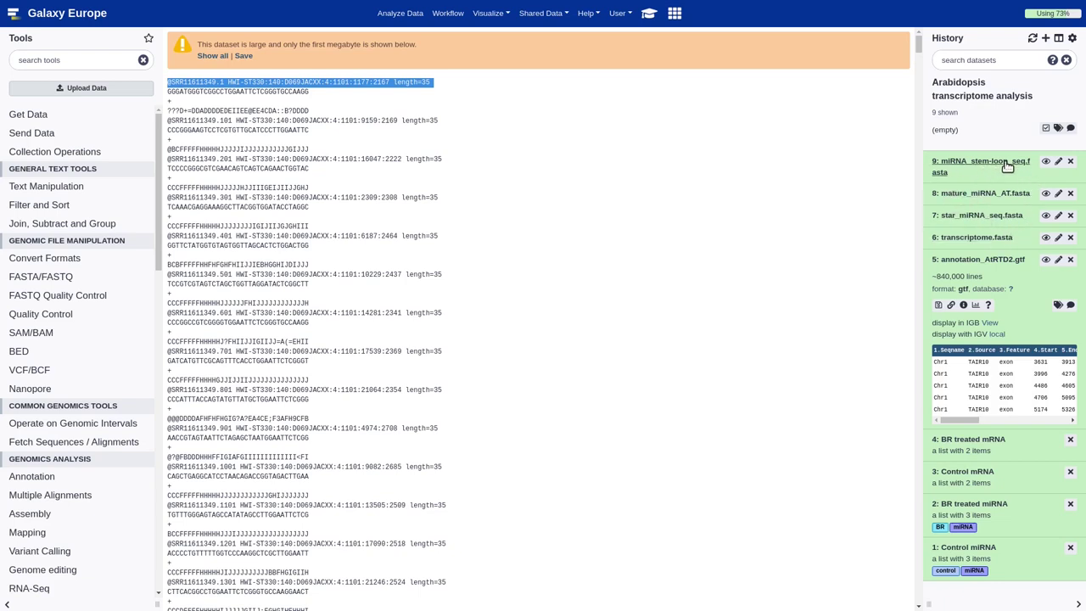
click(1032, 270)
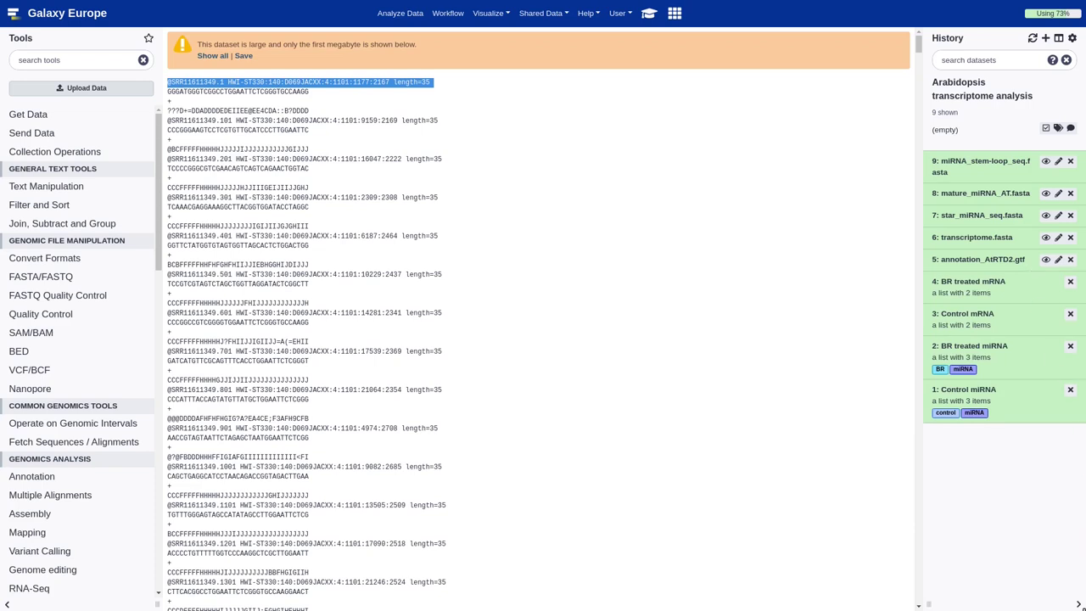
key(F5)
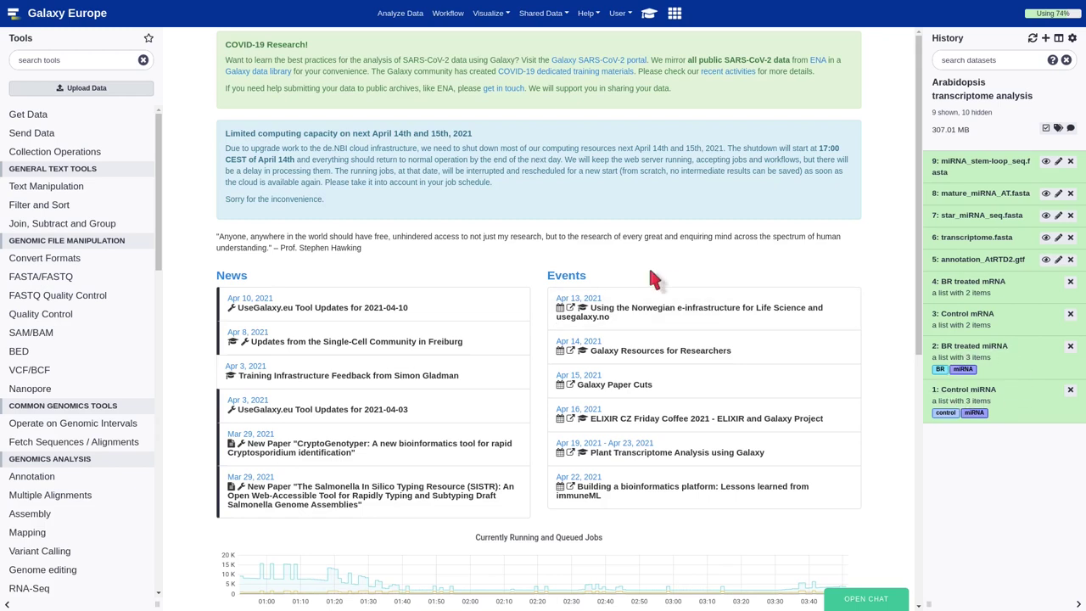
Step: Find FastQC in the tool search and run it on collection 1: Control miRNA
click(90, 61)
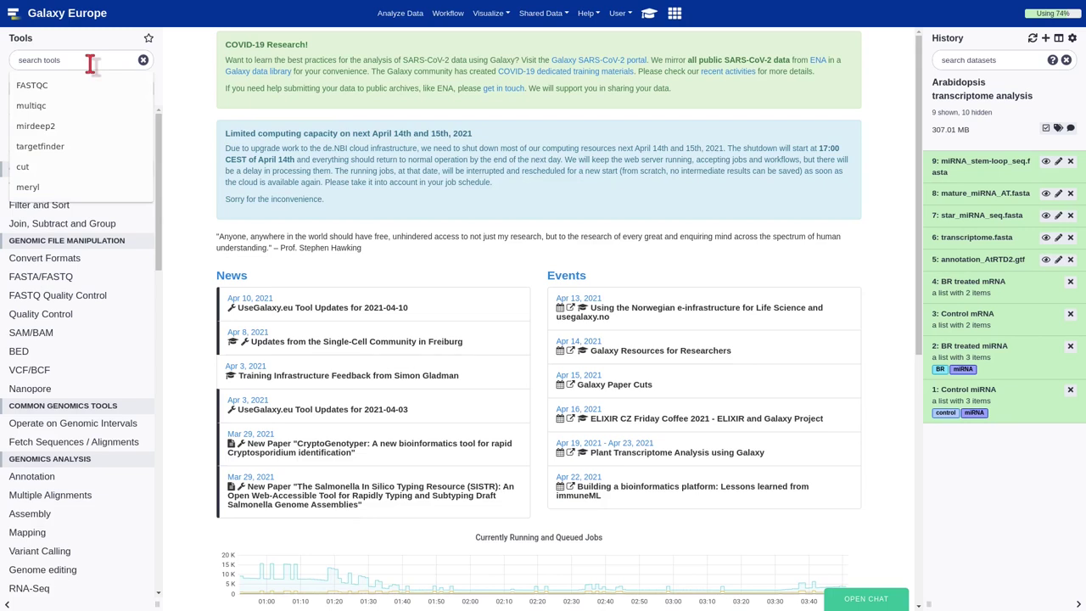
click(73, 85)
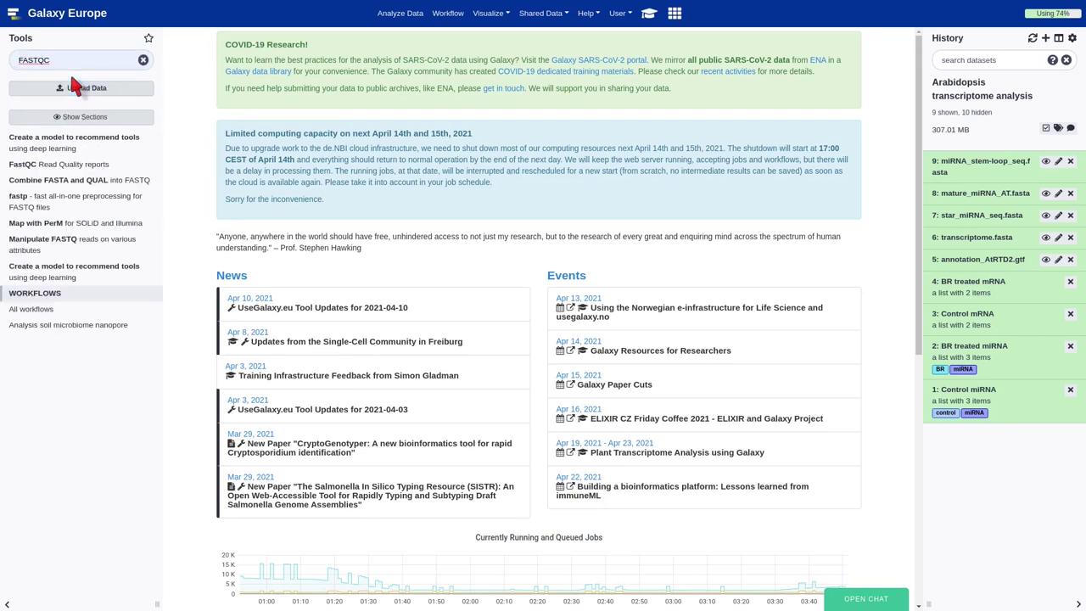
click(68, 167)
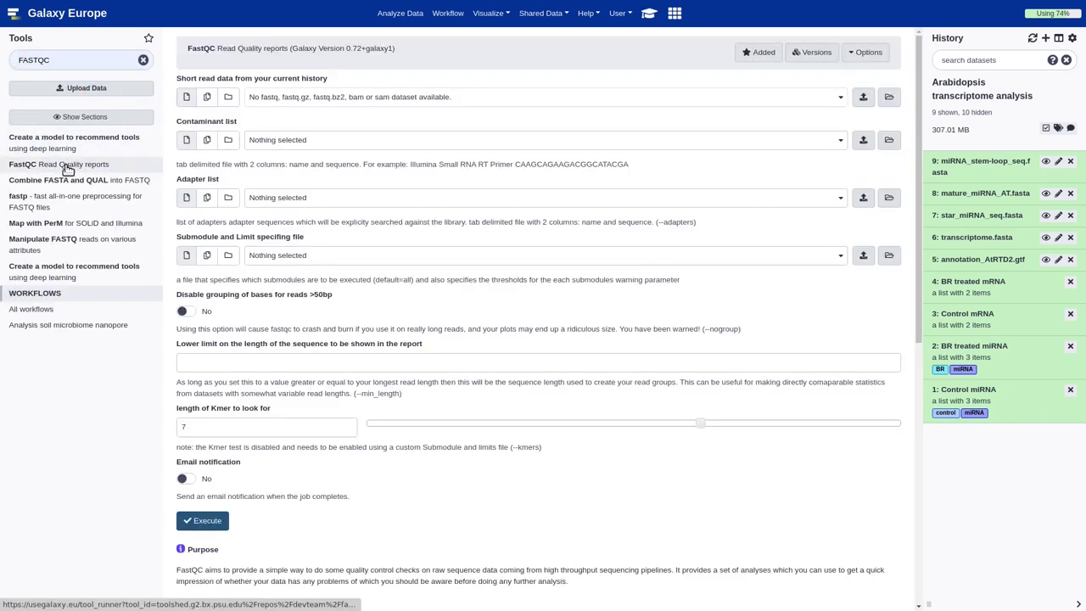
click(274, 101)
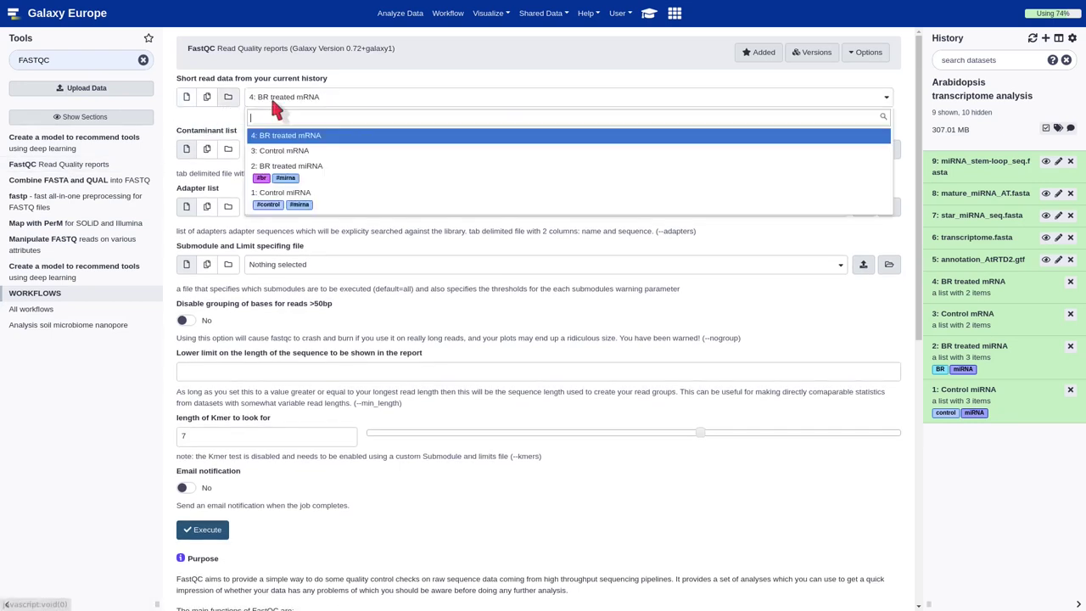
click(309, 202)
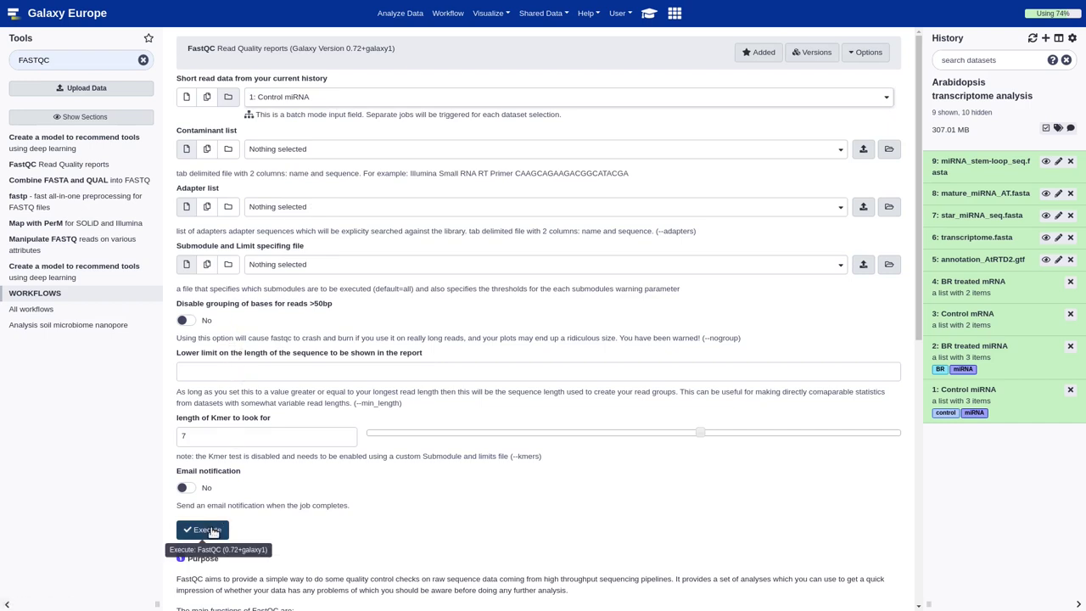
click(210, 531)
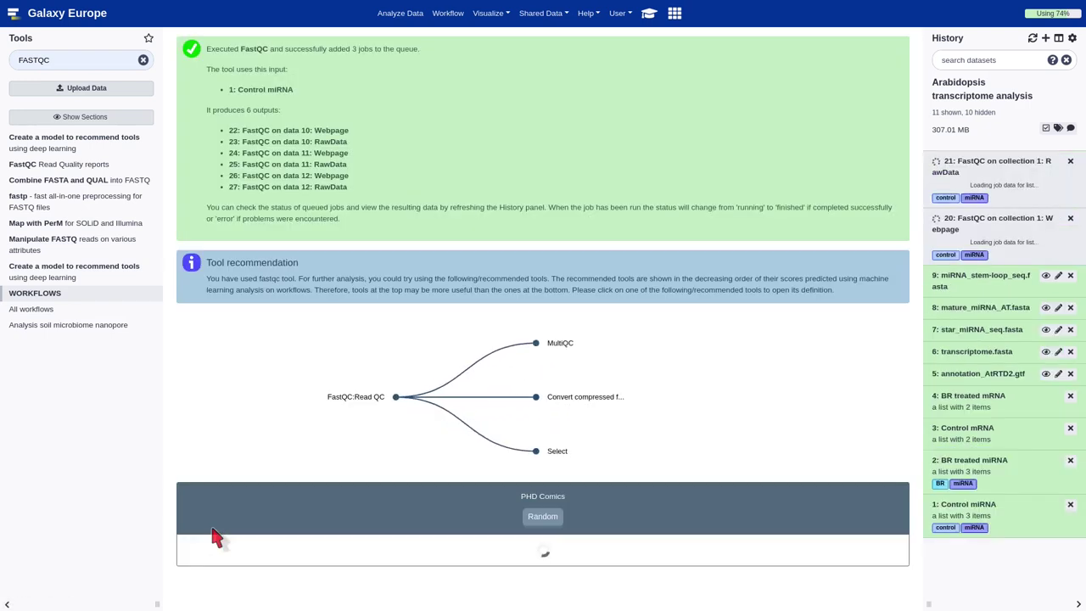
Step: Run FastQC again on collection 2: BR treated miRNA
click(89, 167)
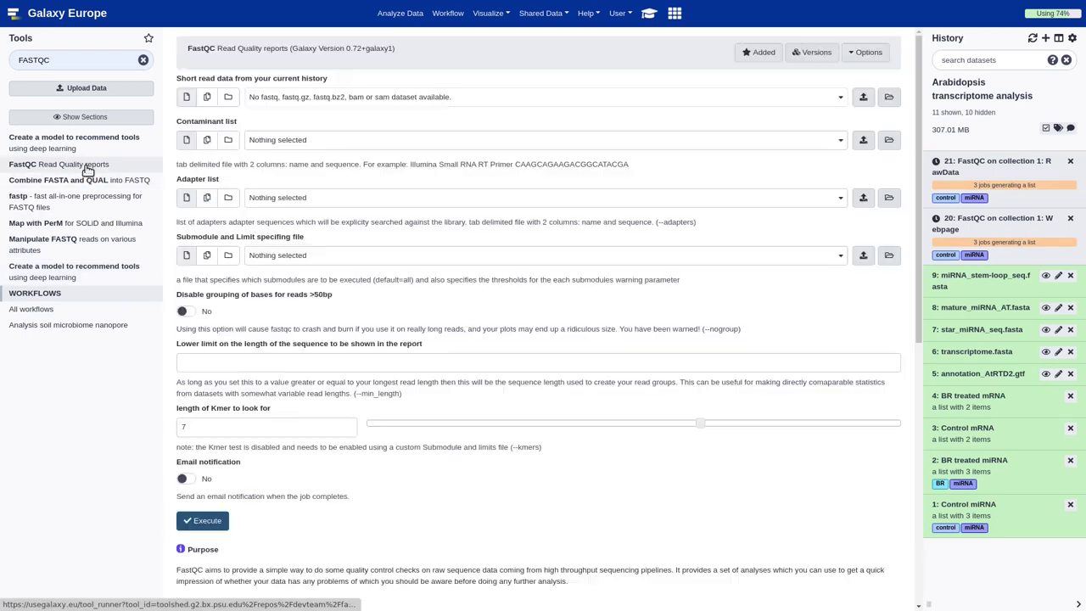
click(228, 97)
click(274, 99)
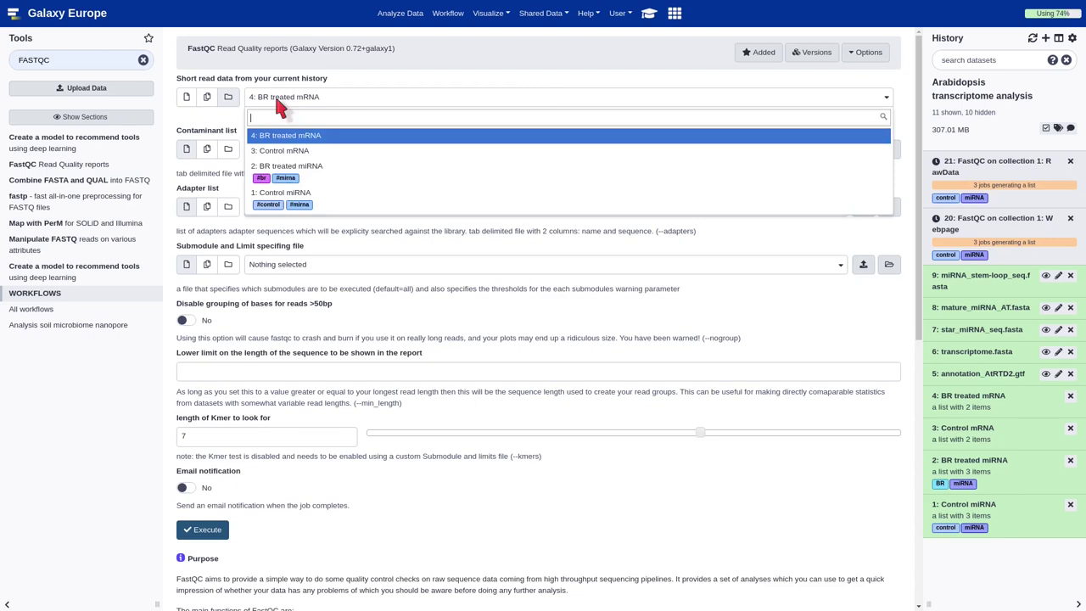
click(289, 168)
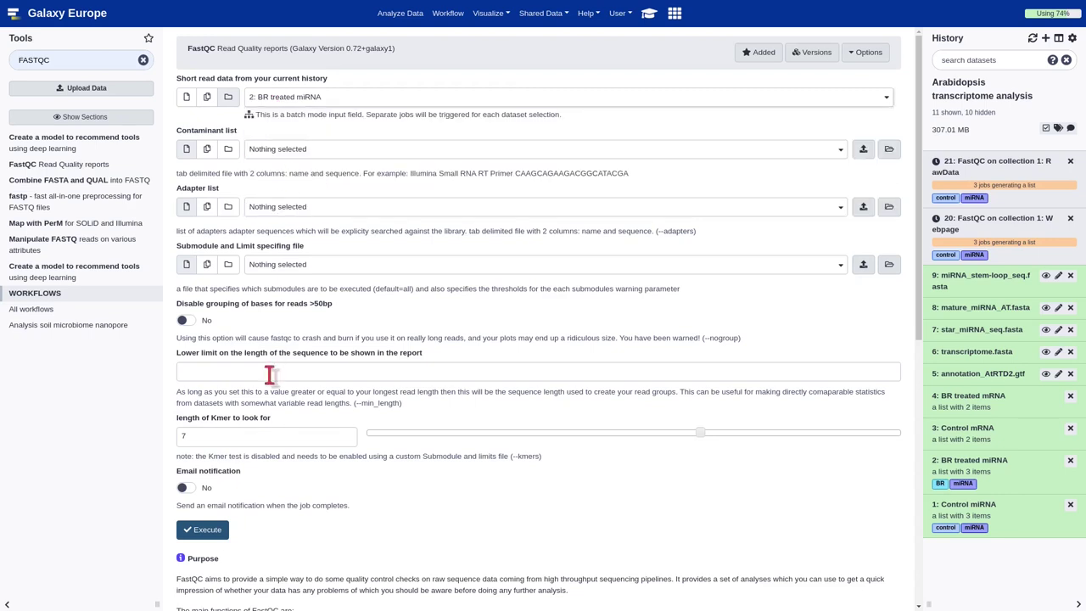
click(213, 533)
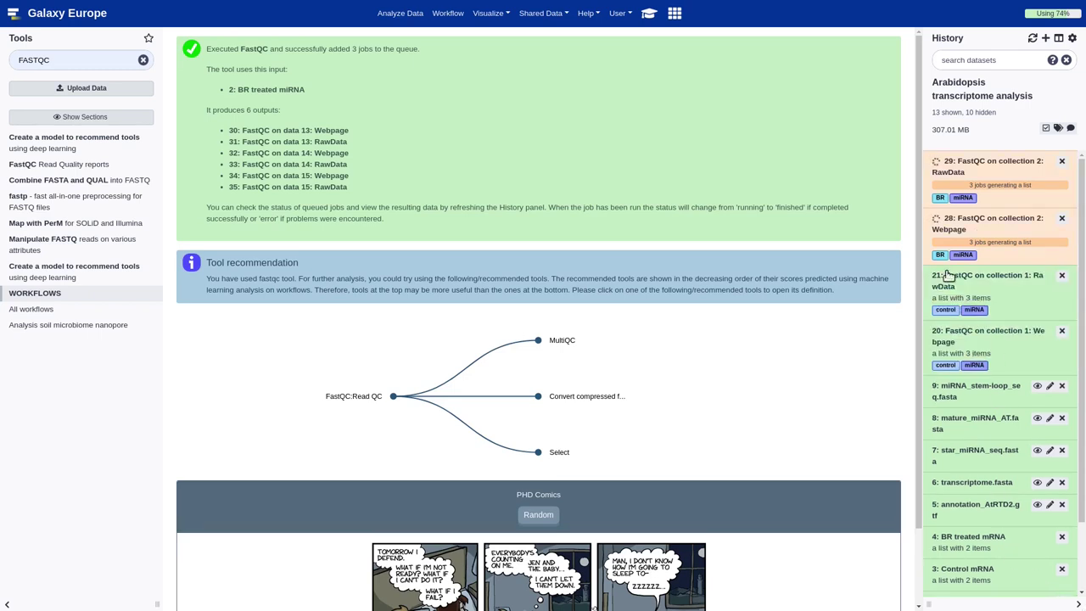
Step: Open the SRR11611349 FastQC report from the control webpage collection and scroll through its quality modules
click(1025, 348)
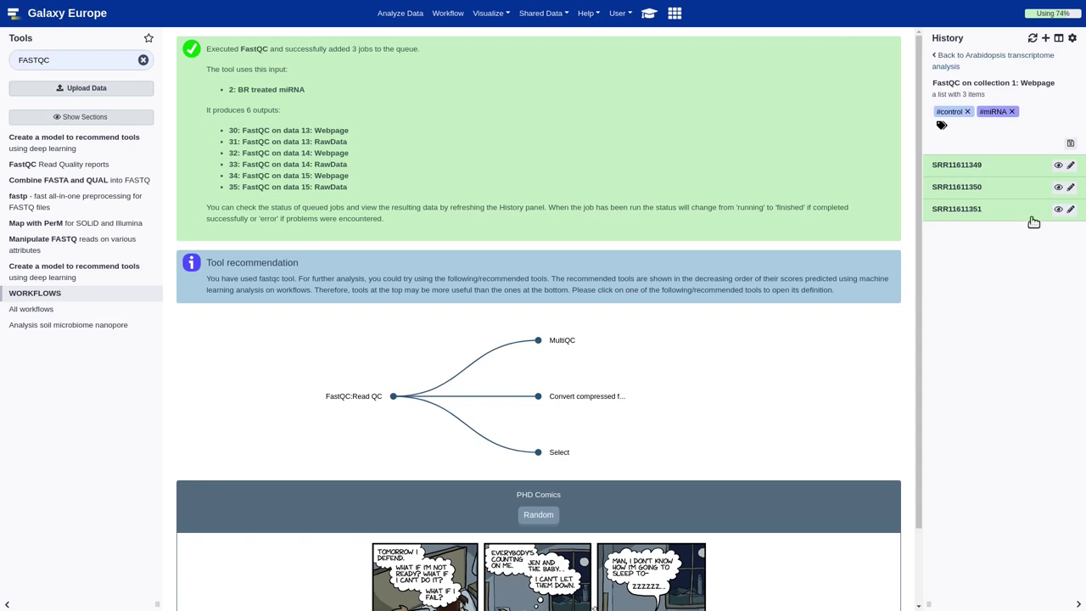
click(1057, 169)
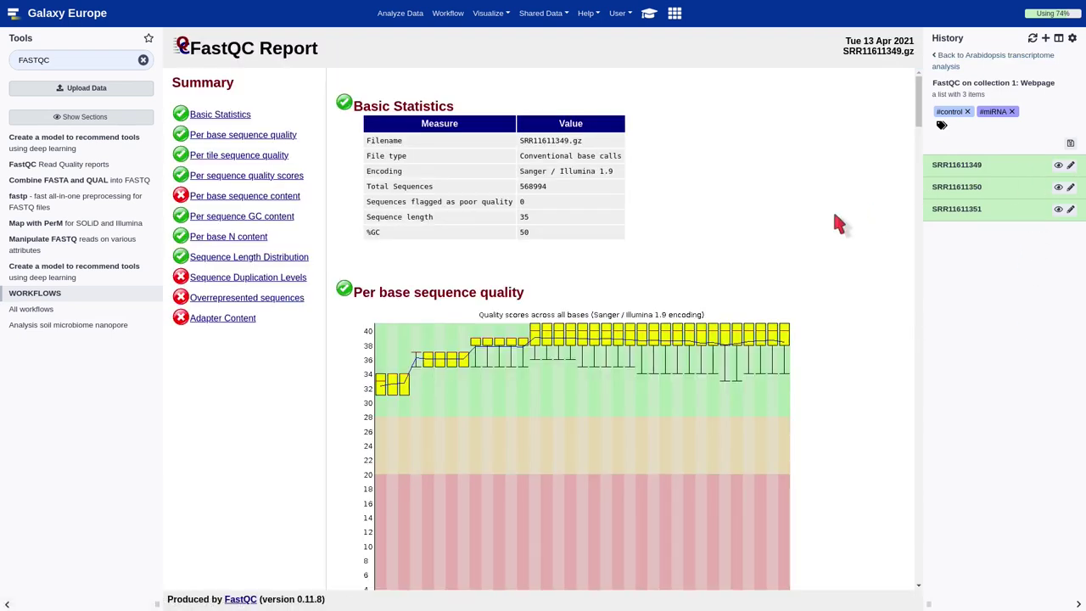
scroll(836, 223, down, 3)
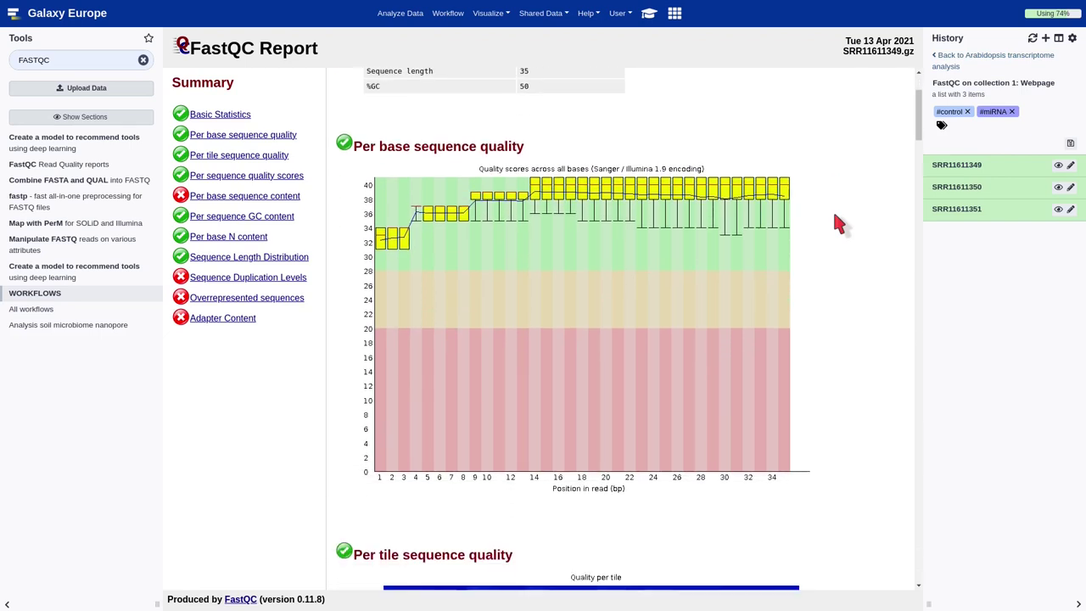
scroll(835, 222, down, 5)
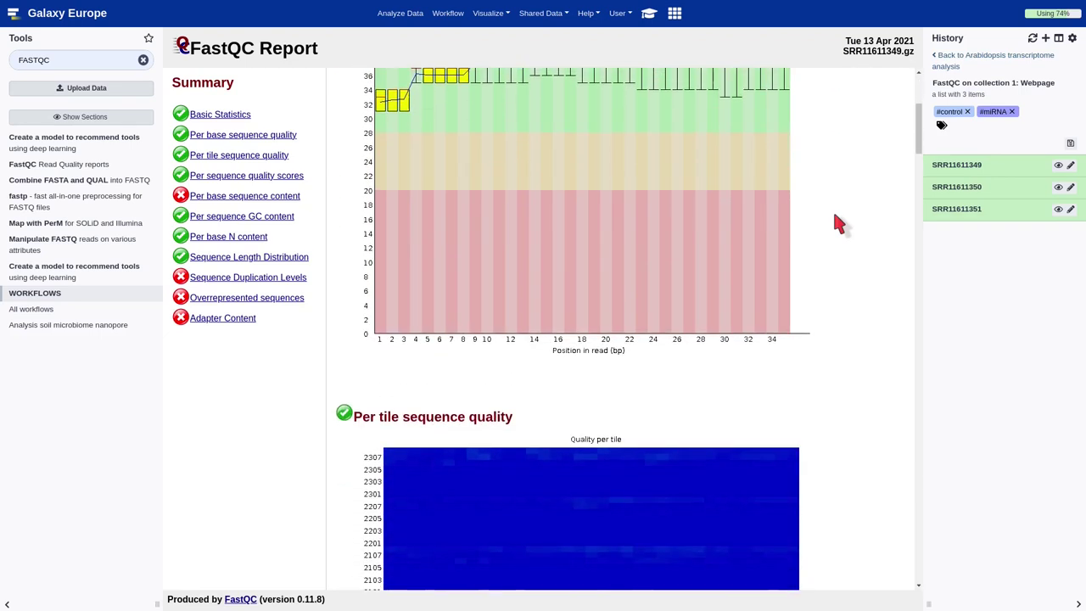
scroll(839, 222, down, 5)
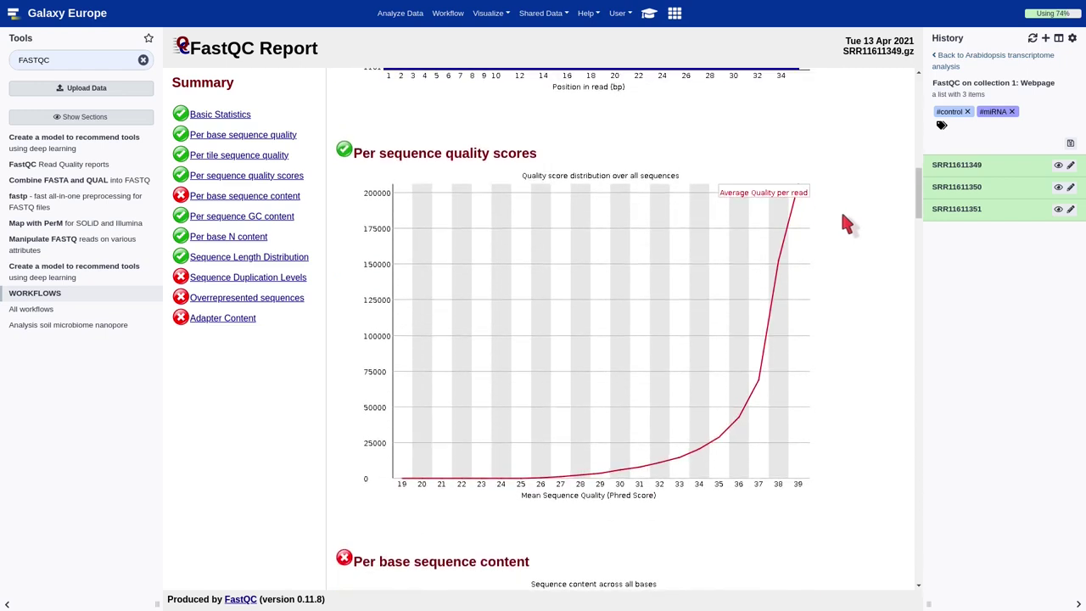
scroll(847, 222, down, 5)
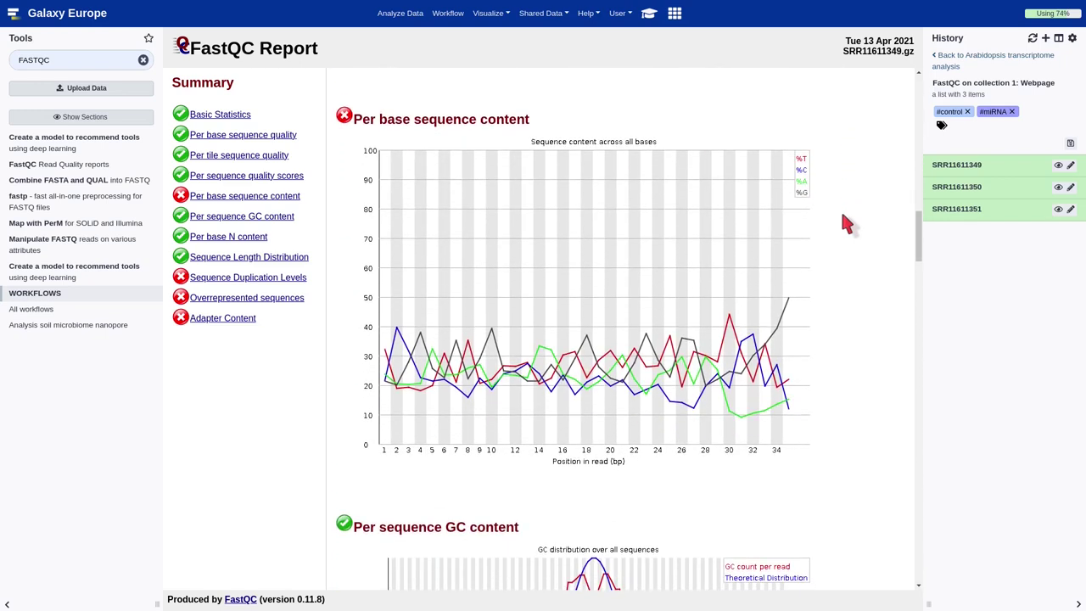
scroll(847, 223, down, 5)
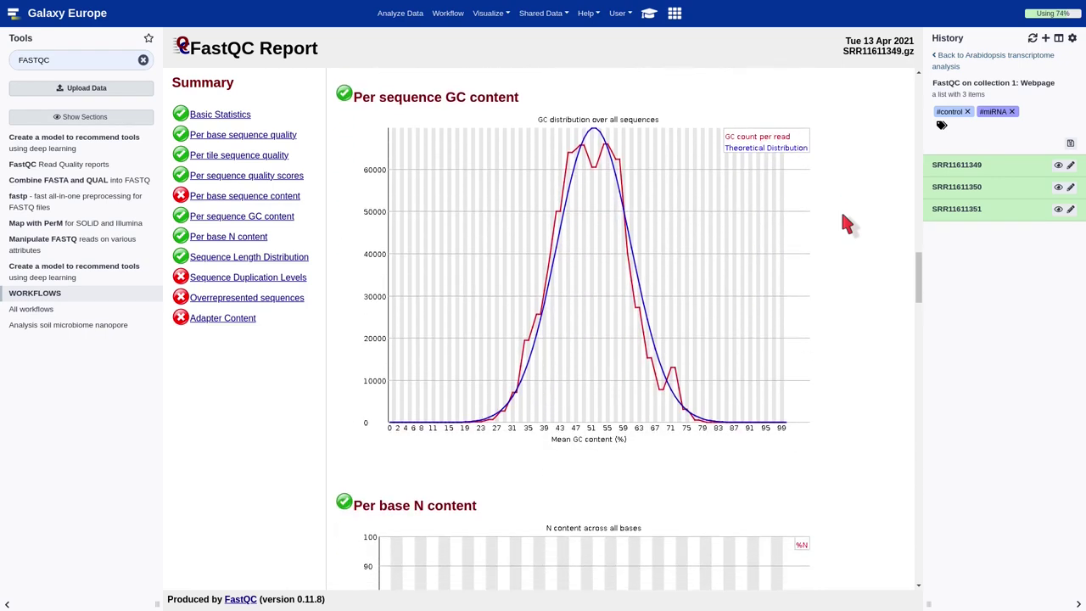
scroll(847, 222, down, 4)
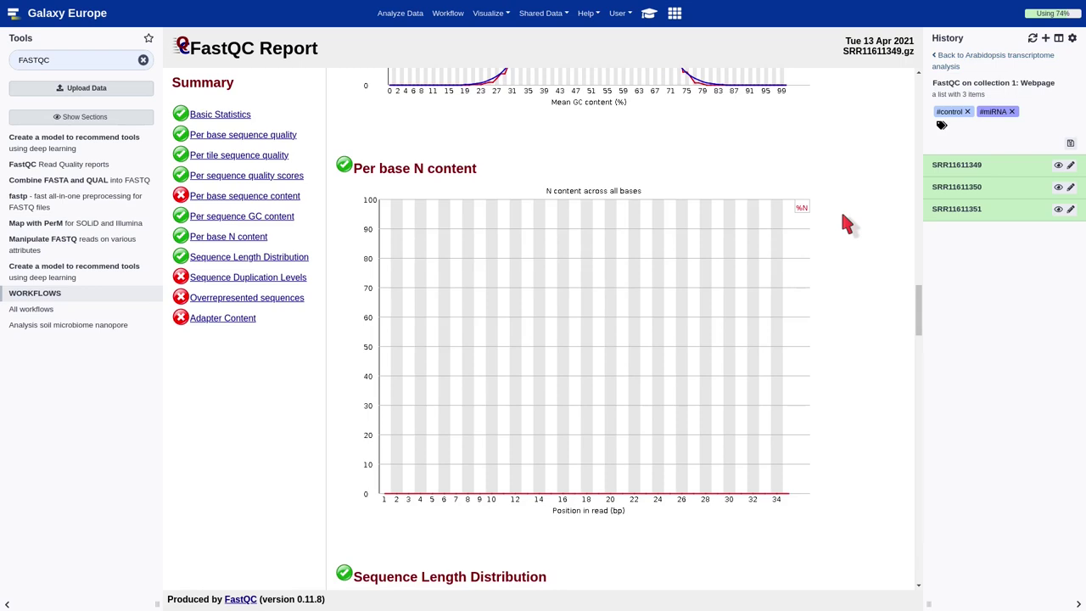
scroll(847, 224, down, 5)
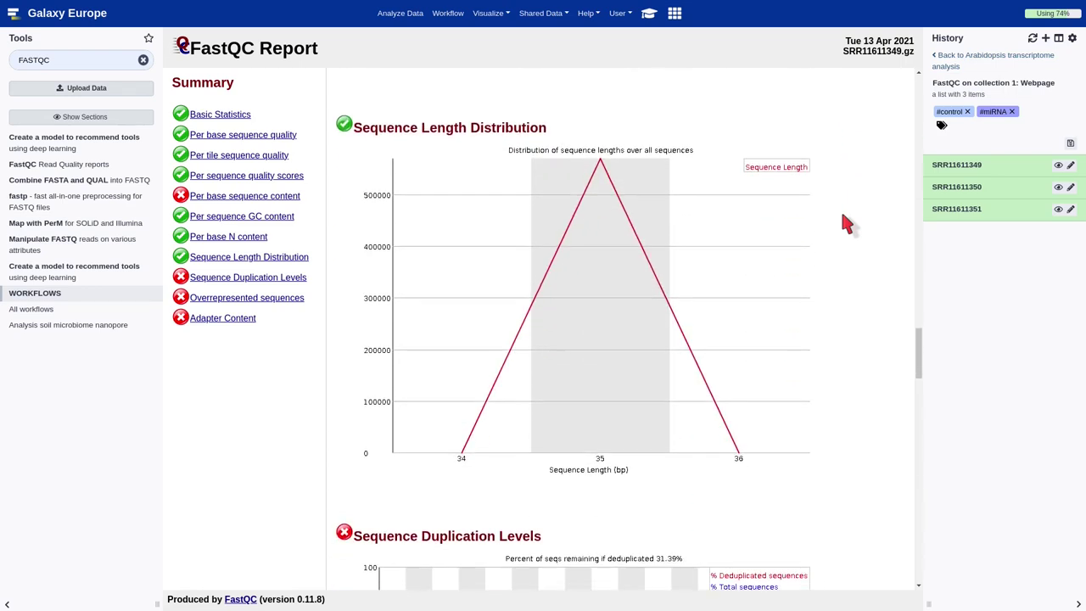
Step: Review Overrepresented sequences, selecting the Illumina Small RNA Adapter 2 source text, down to Adapter Content
scroll(847, 224, down, 4)
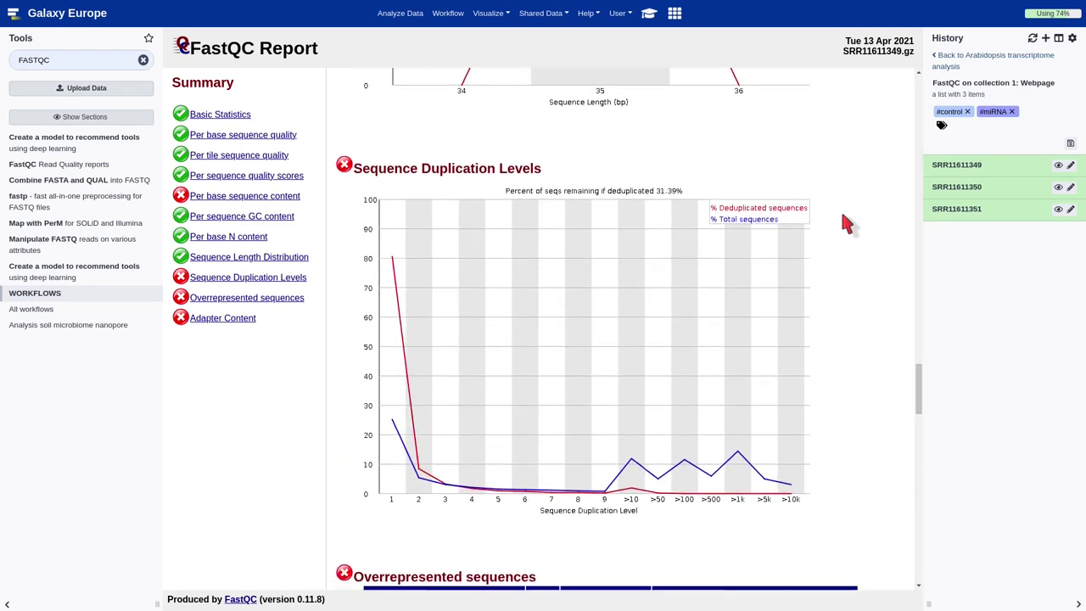
scroll(846, 222, down, 5)
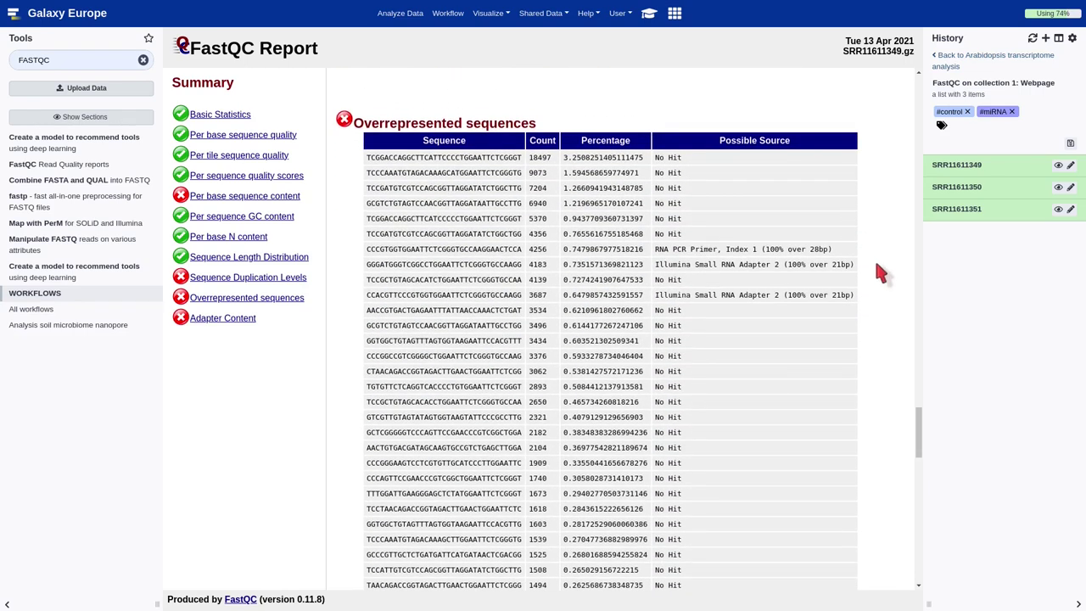
triple_click(764, 266)
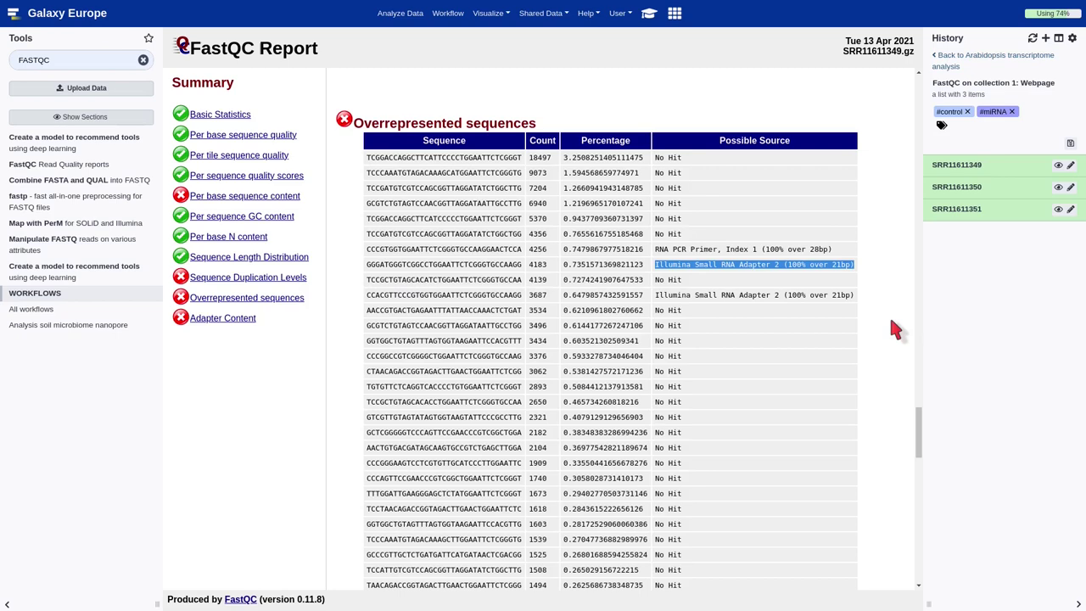
scroll(893, 324, down, 6)
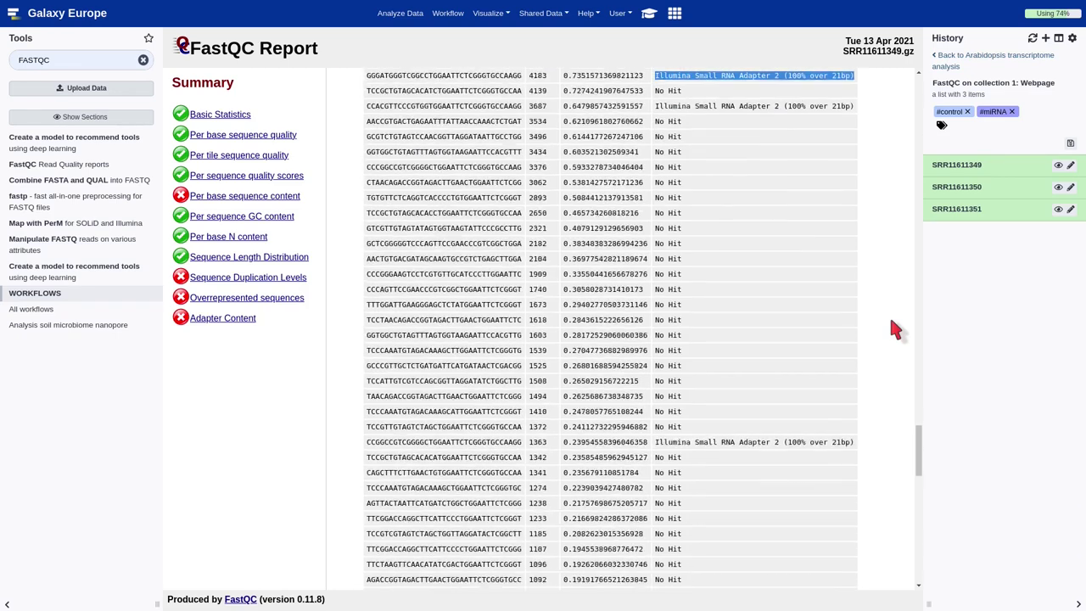
scroll(891, 322, down, 10)
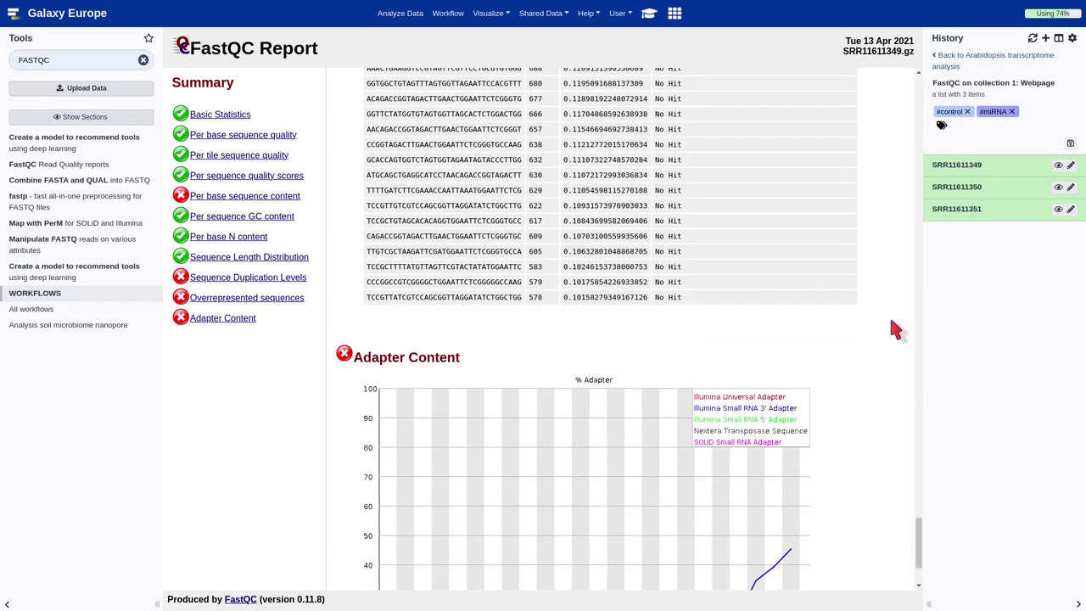